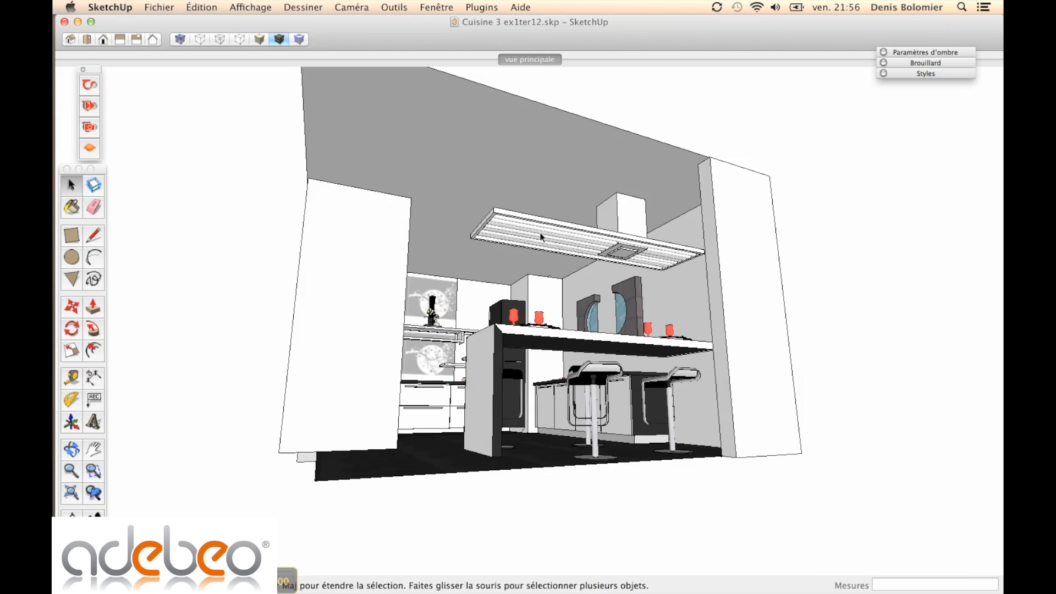
# - Open the ceiling group for editing and draw a circle of about 11 cm radius on its underside near the hood
pyautogui.scroll(6, 541, 207)
pyautogui.scroll(-2, 525, 236)
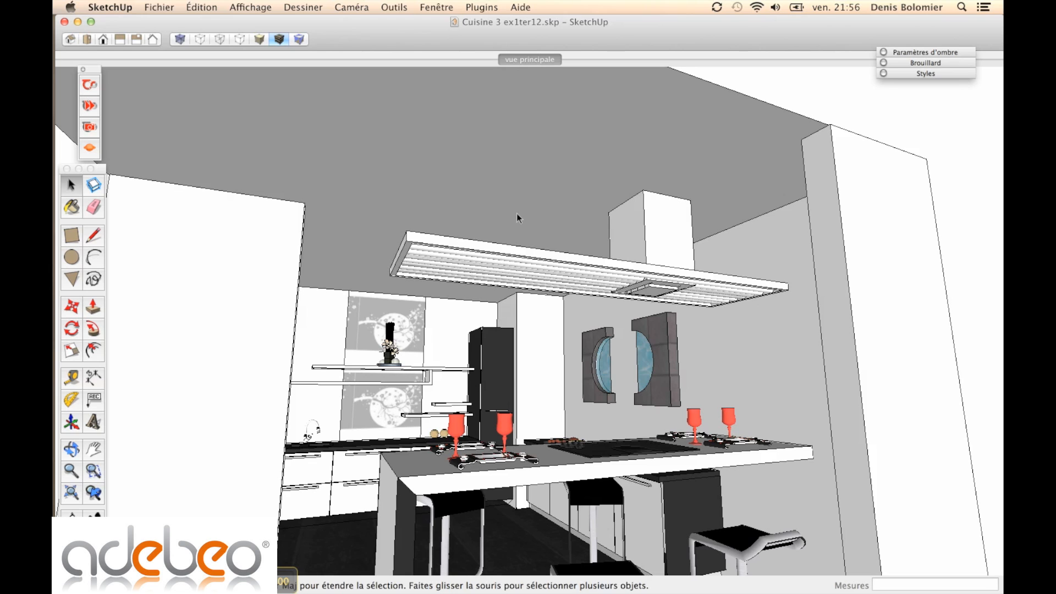
pyautogui.moveTo(516, 213); pyautogui.dragTo(464, 190, button='middle')
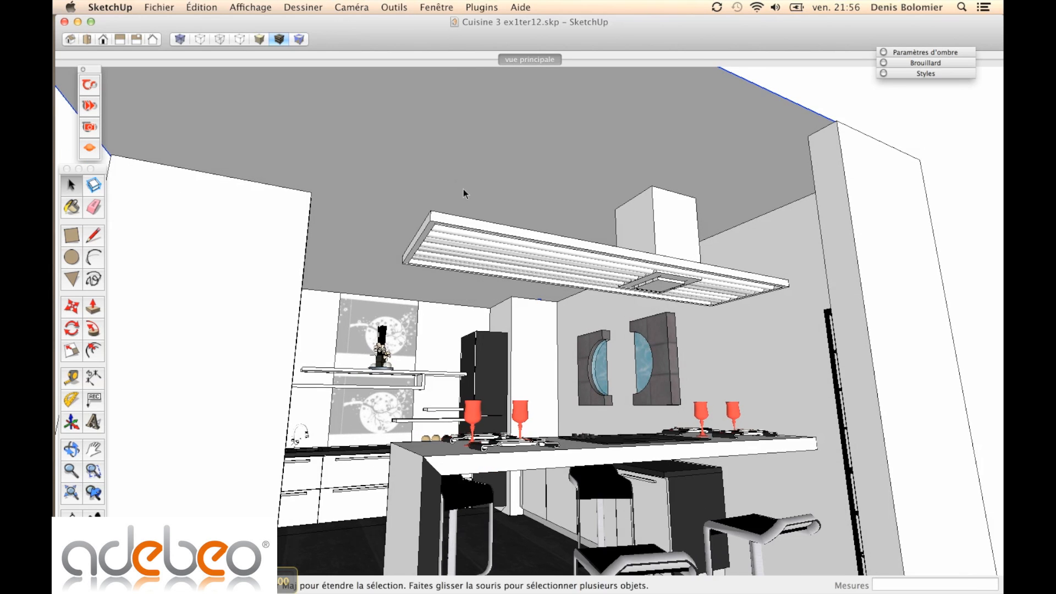
pyautogui.doubleClick(464, 190)
pyautogui.click(463, 189)
pyautogui.scroll(2, 464, 190)
pyautogui.scroll(-3, 465, 196)
pyautogui.press('c')
pyautogui.click(451, 186)
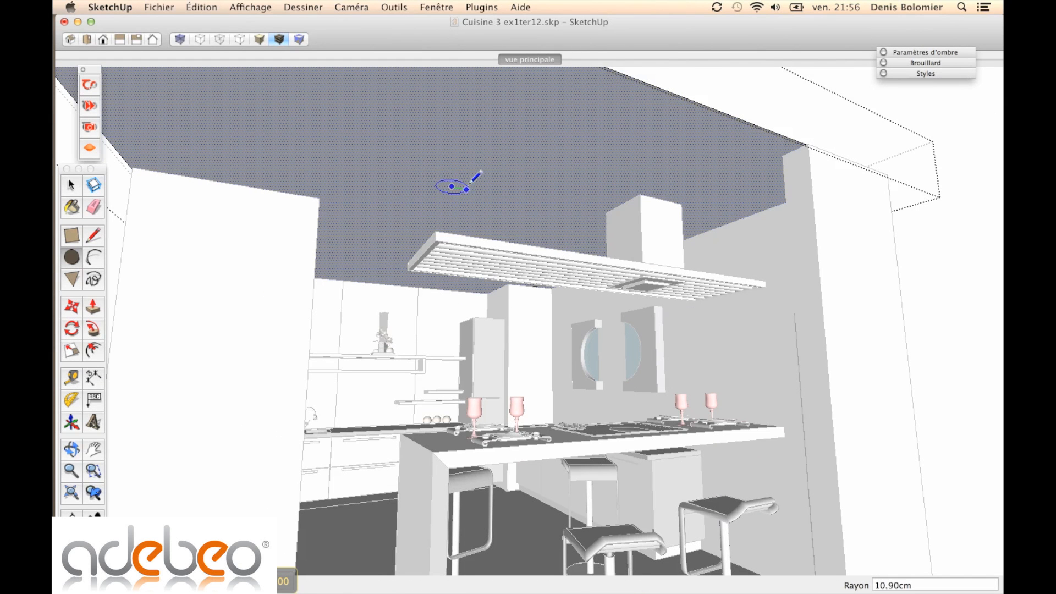
pyautogui.click(468, 184)
# - Offset the ceiling circle's edge by about 1.75 cm to form a narrow ring
pyautogui.scroll(3, 464, 176)
pyautogui.press('space')
pyautogui.click(457, 189)
pyautogui.press('f')
pyautogui.click(458, 176)
pyautogui.click(460, 179)
# - Push/pull the ring face about 0.7 cm down from the ceiling
pyautogui.scroll(5, 462, 182)
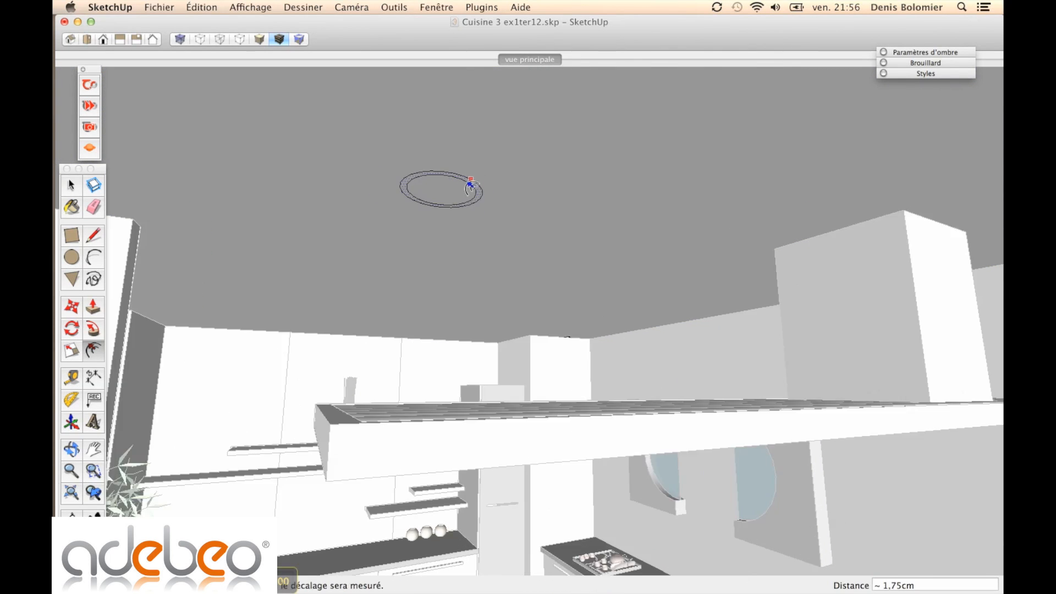
pyautogui.press('p')
pyautogui.click(481, 196)
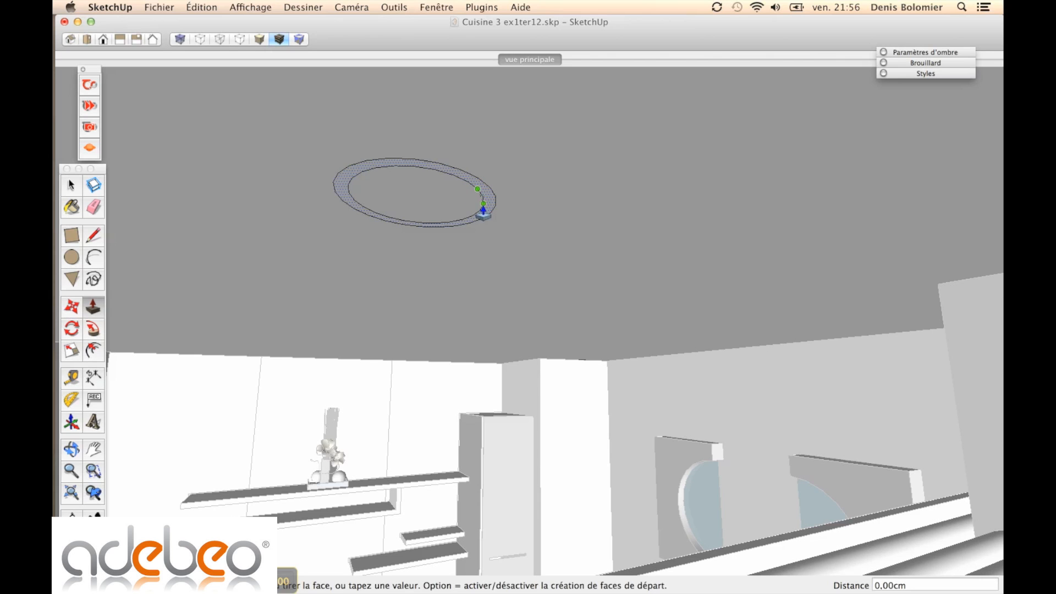
pyautogui.press('space')
pyautogui.press('p')
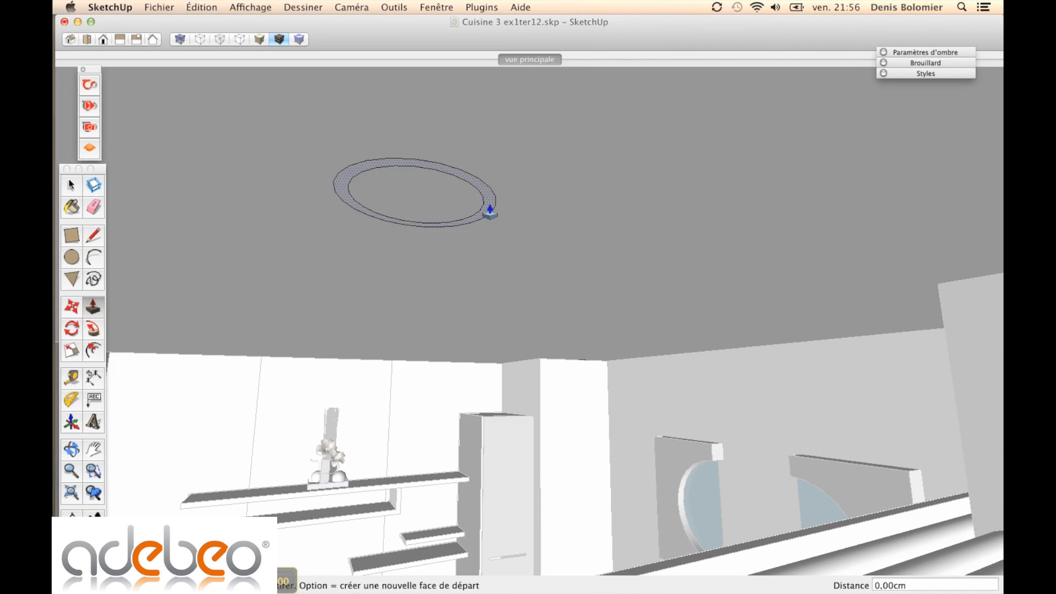
pyautogui.click(491, 209)
pyautogui.click(489, 217)
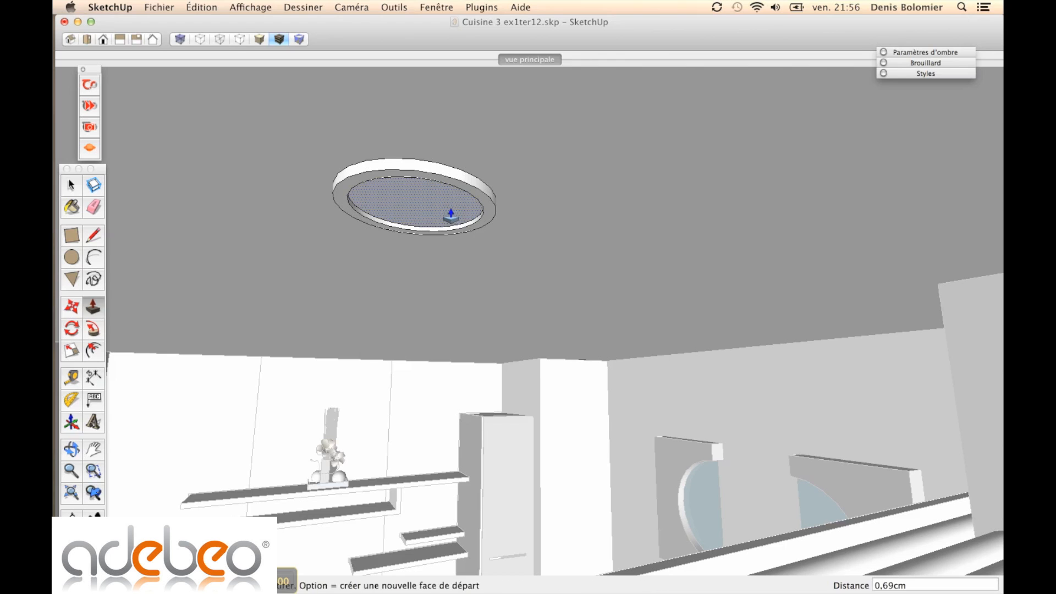
pyautogui.press('space')
# - Paint the inner disc with the bright orange-red from the Couleurs collection
pyautogui.press('b')
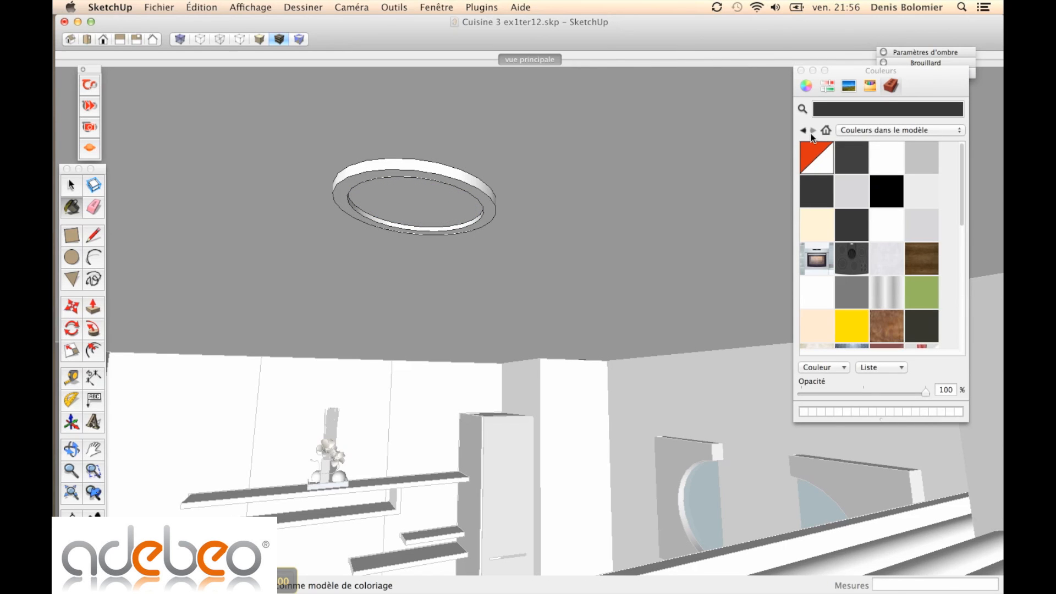
pyautogui.click(854, 133)
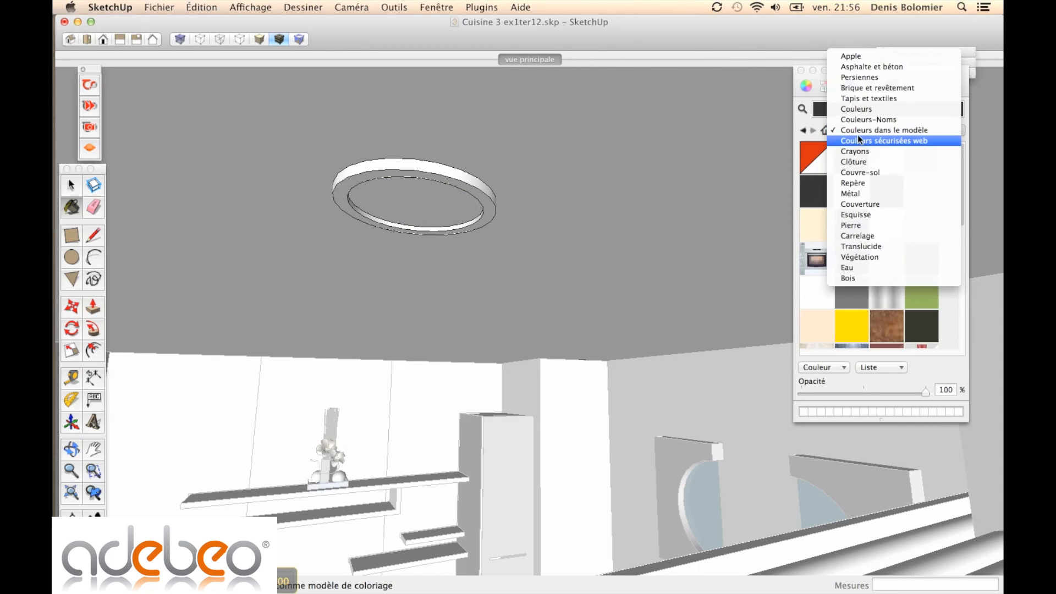
pyautogui.click(870, 103)
pyautogui.click(896, 232)
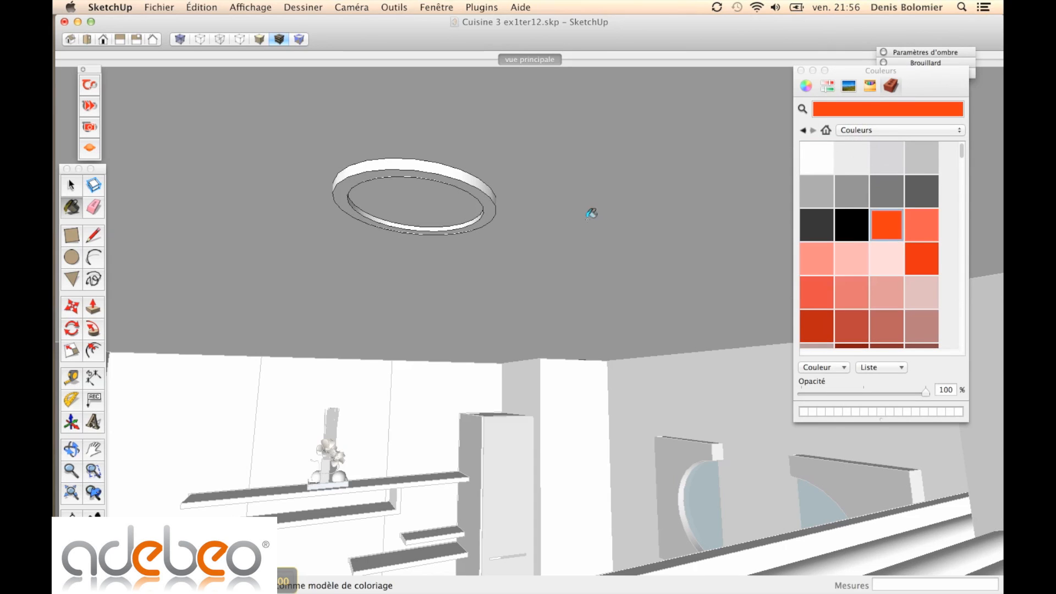
pyautogui.click(431, 210)
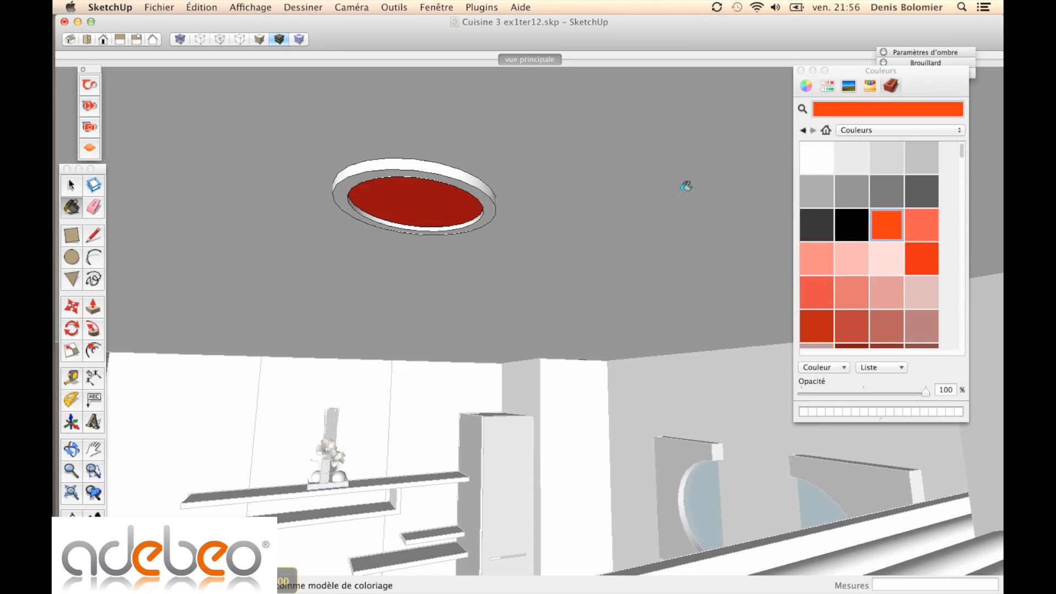
# - Paint the ring with the brushed metal material from Couleurs dans le modèle
pyautogui.click(825, 131)
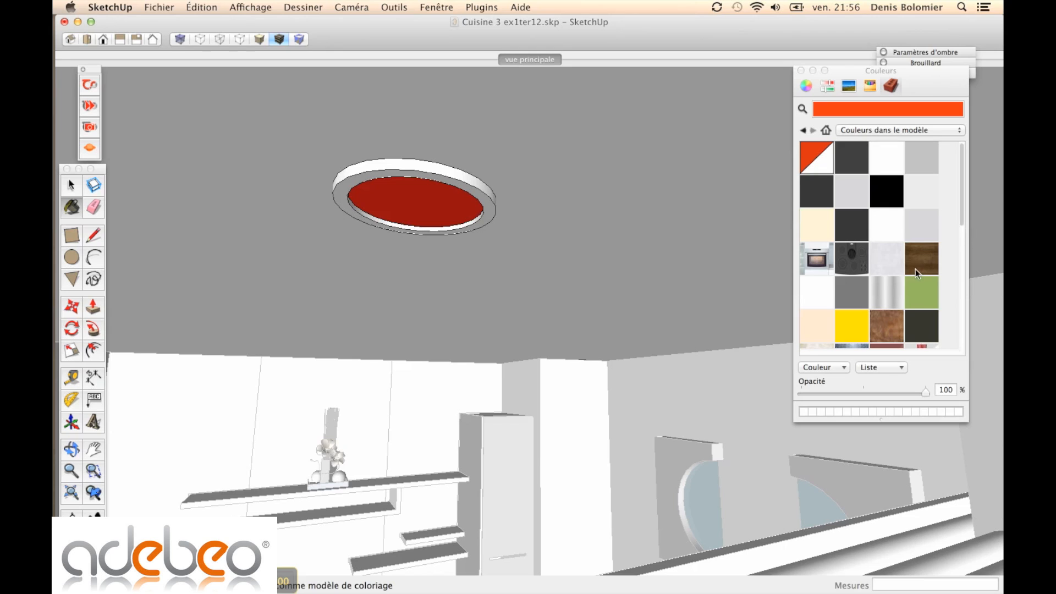
pyautogui.click(895, 295)
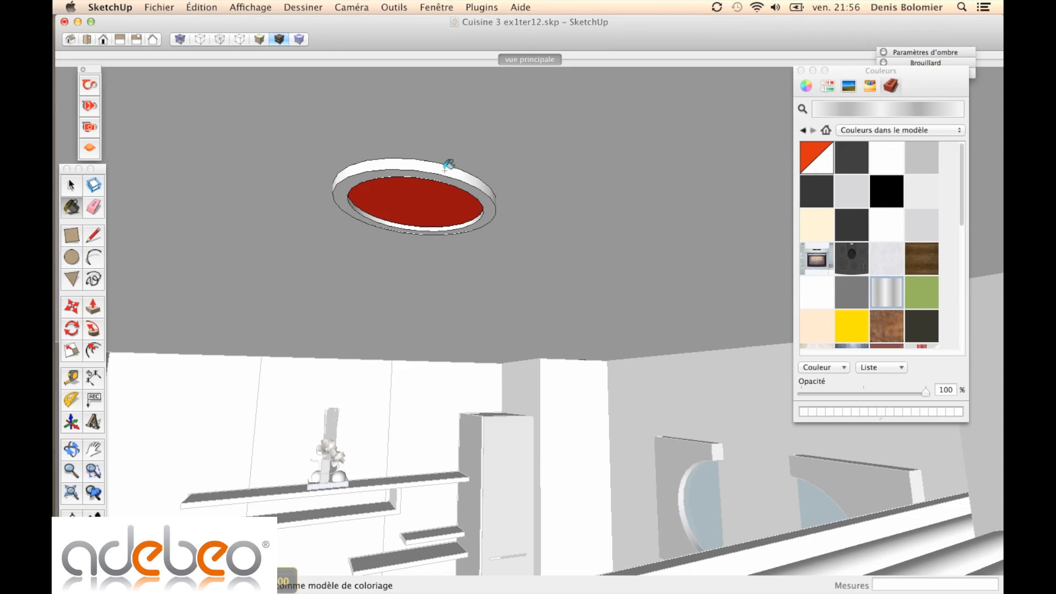
pyautogui.moveTo(452, 173)
pyautogui.mouseDown(button='middle')
pyautogui.moveTo(551, 104)
pyautogui.moveTo(538, 220)
pyautogui.mouseUp(button='middle')
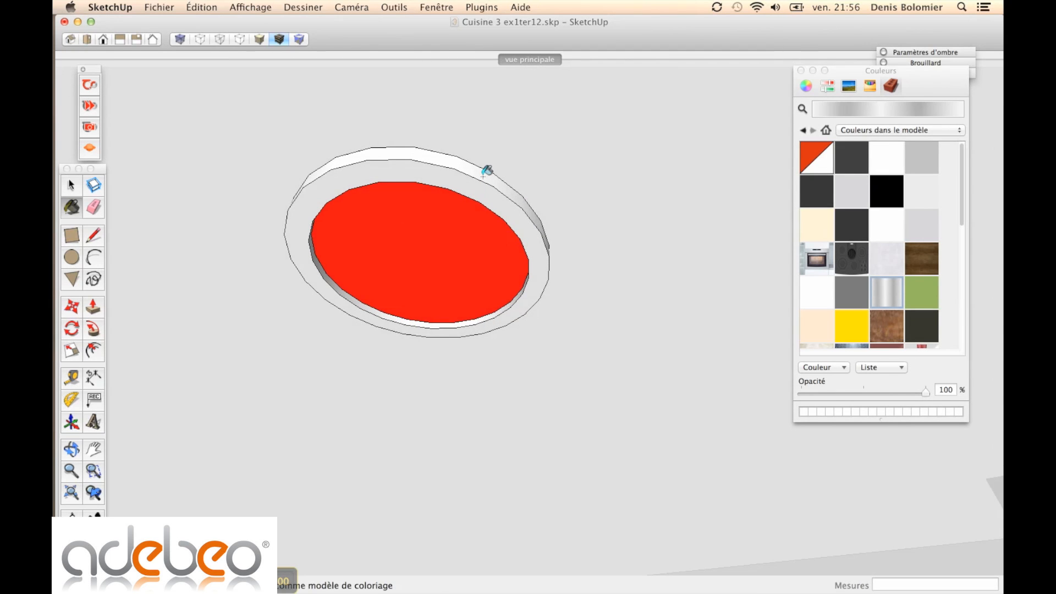
# - Inspect the ring face's material in its entity information and toggle the face display style back to textured shading
pyautogui.press('space')
pyautogui.click(461, 180)
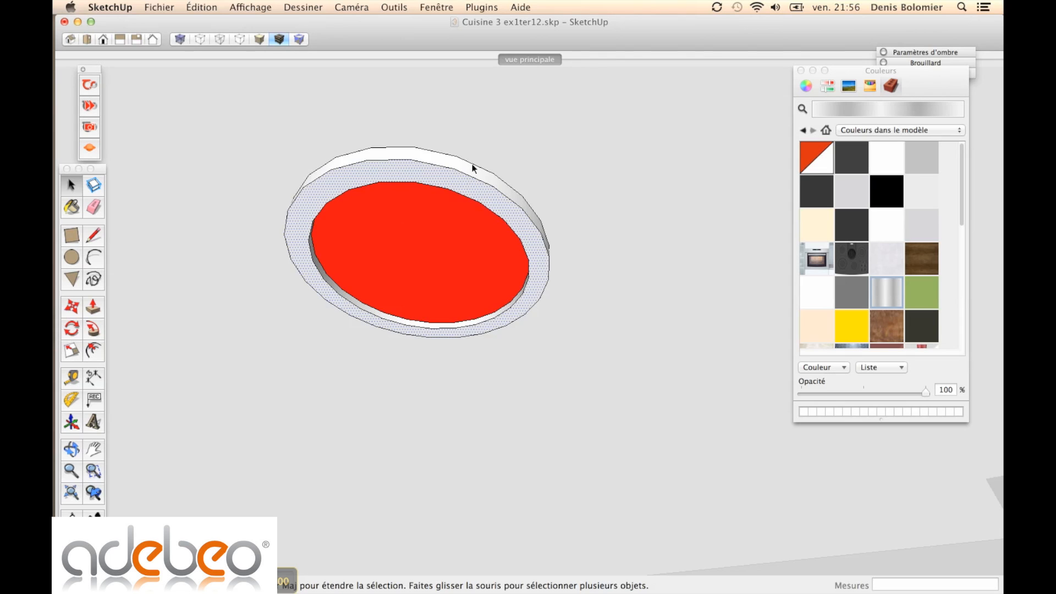
pyautogui.rightClick(457, 186)
pyautogui.click(495, 187)
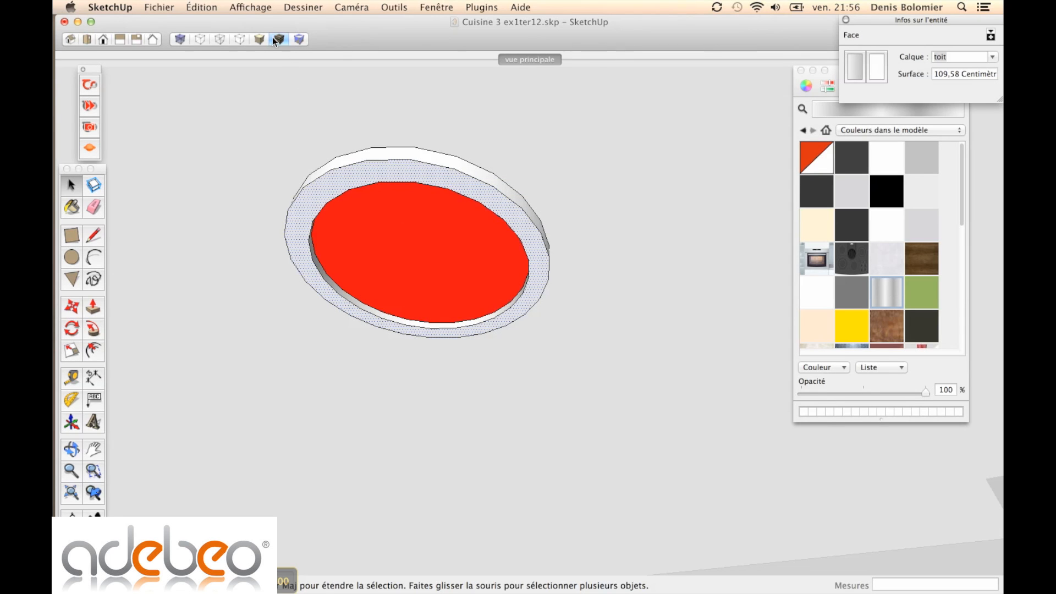
pyautogui.click(300, 40)
pyautogui.click(279, 40)
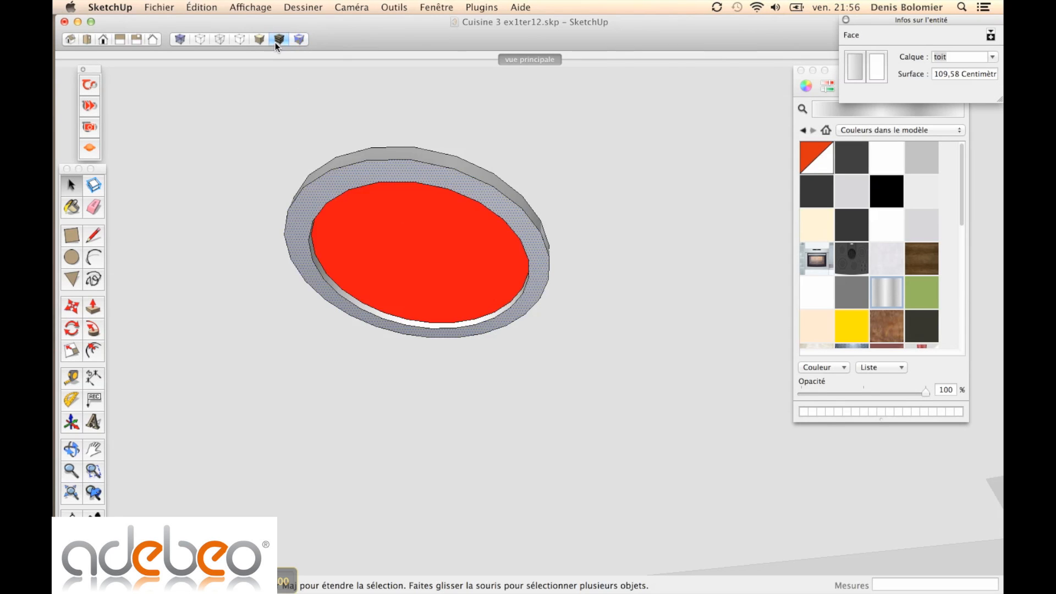
# - Turn the whole ring and disc geometry into a component named spot
pyautogui.moveTo(411, 165); pyautogui.dragTo(272, 133, button='middle')
pyautogui.moveTo(270, 132); pyautogui.dragTo(610, 346)
pyautogui.press('g')
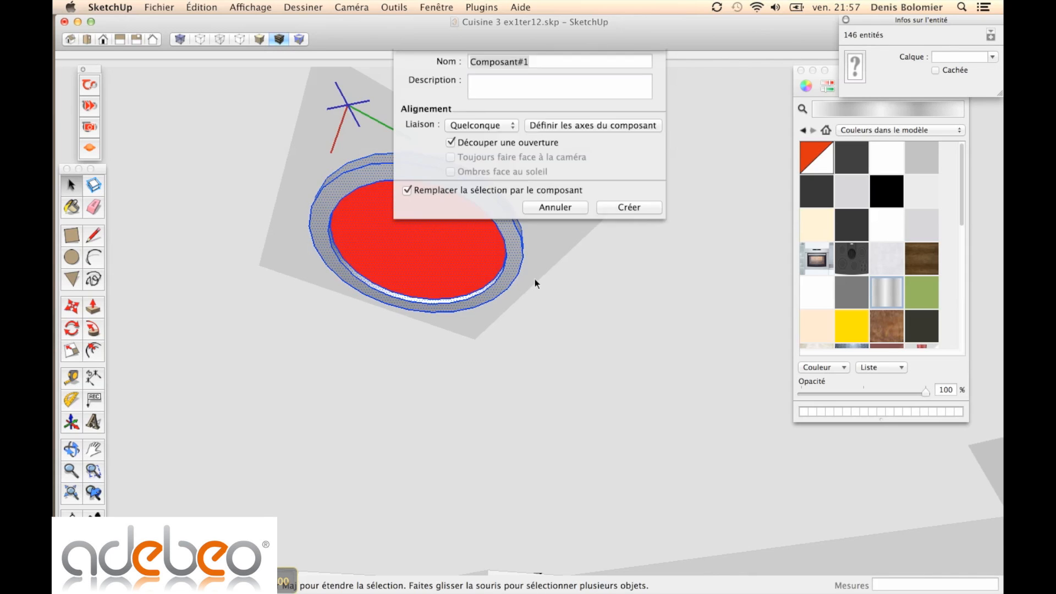
pyautogui.write('spot')
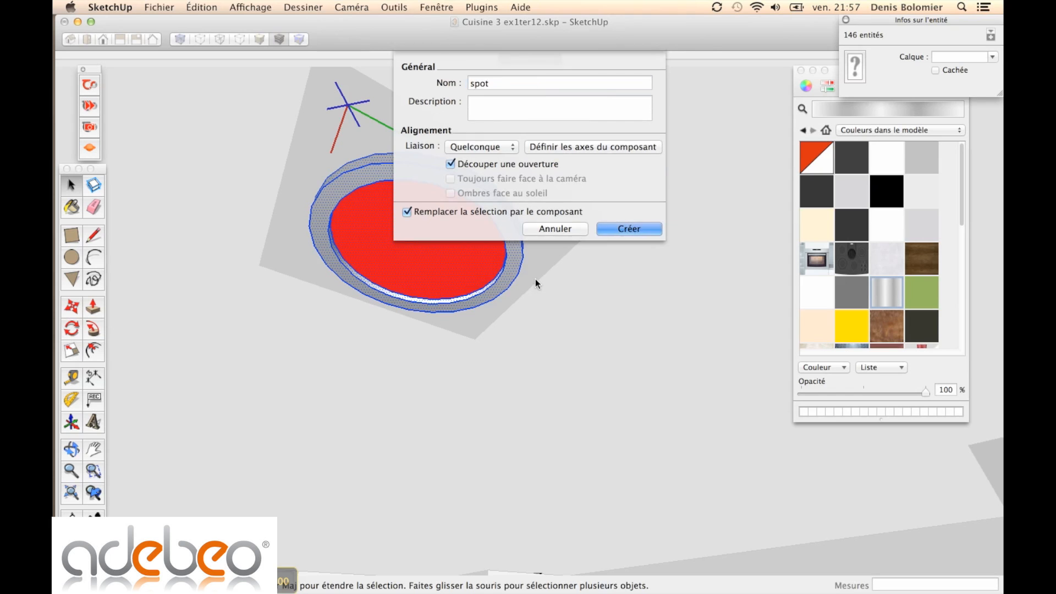
pyautogui.press('Return')
# - Move the spot component across the ceiling along the red axis
pyautogui.scroll(-10, 422, 293)
pyautogui.moveTo(457, 309); pyautogui.dragTo(543, 295, button='middle')
pyautogui.press('m')
pyautogui.click(497, 280)
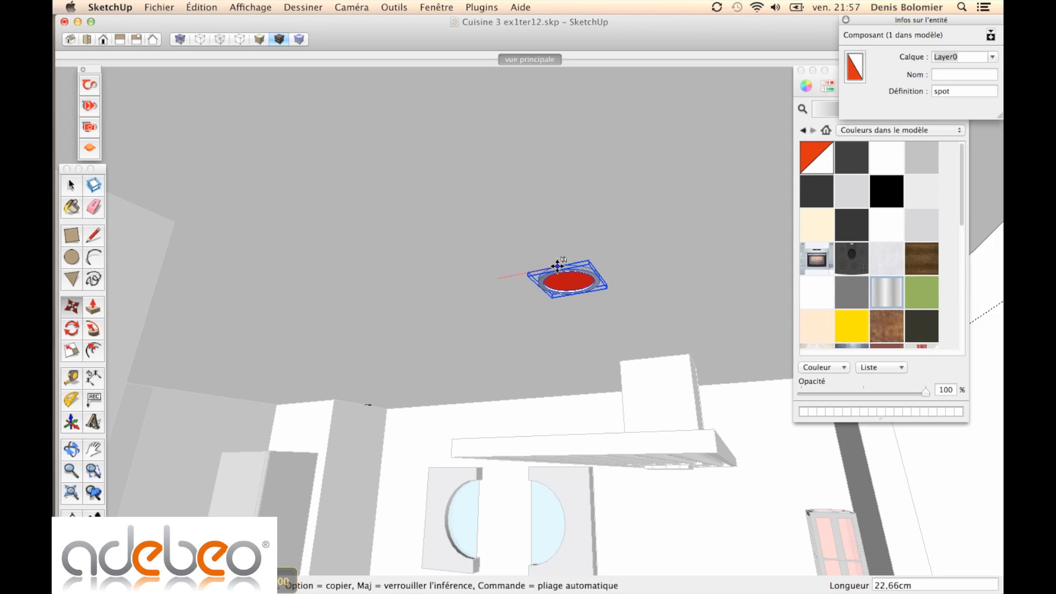
pyautogui.moveTo(565, 434); pyautogui.dragTo(409, 366, button='middle')
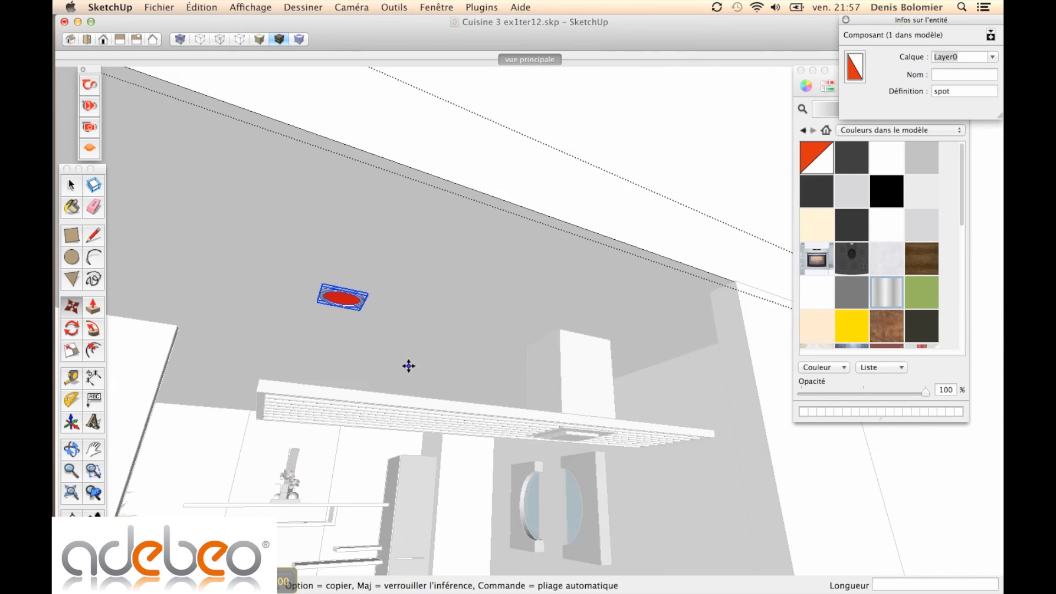
# - Copy the spot along the hood's length to the far side of the hood's duct
pyautogui.click(325, 387)
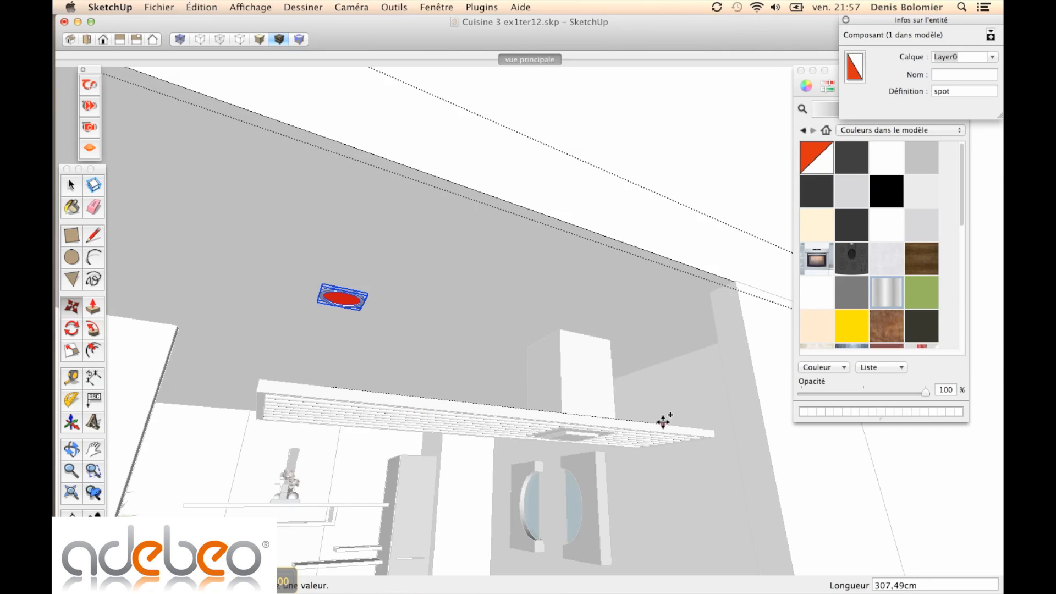
pyautogui.scroll(-3, 321, 396)
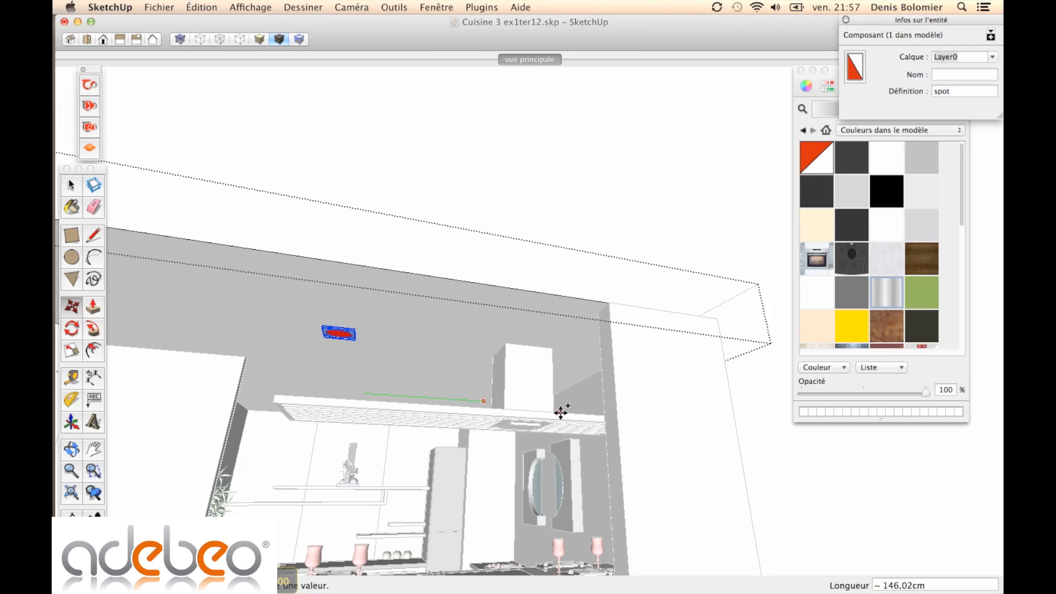
pyautogui.click(585, 414)
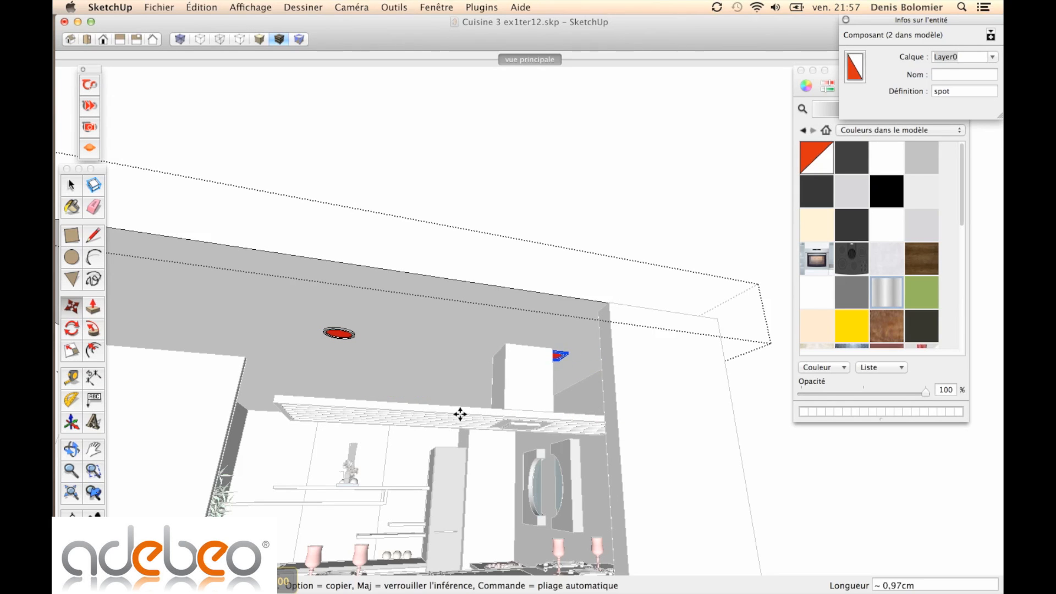
# - Shift the copied spot about 20 cm further along the hood's length
pyautogui.press('Escape')
pyautogui.click(426, 404)
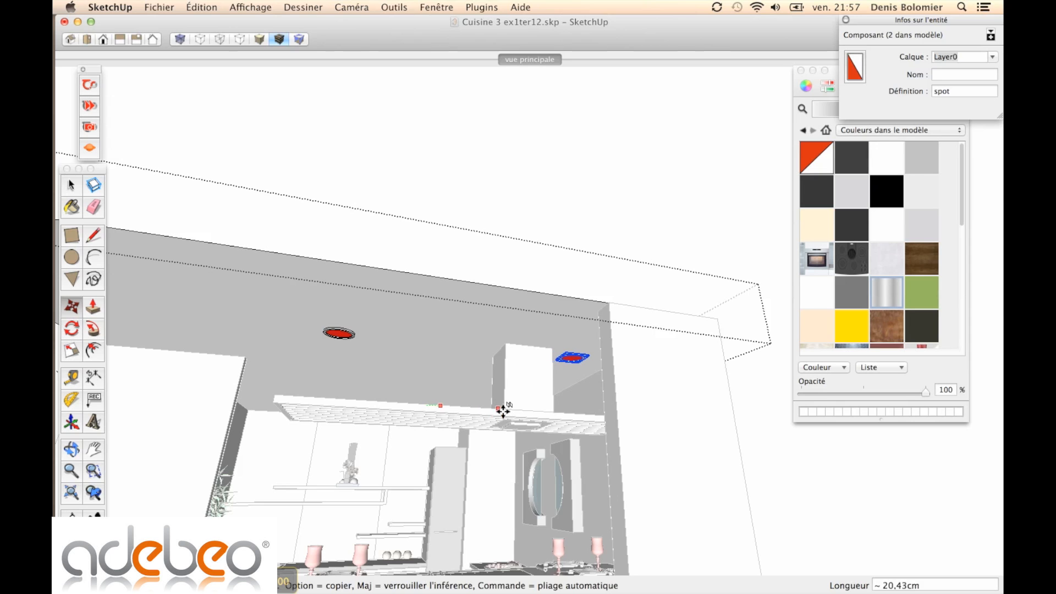
pyautogui.moveTo(500, 412); pyautogui.dragTo(459, 365, button='middle')
# - Select both spots and copy them together to the rear of the ceiling, near the back wall
pyautogui.scroll(3, 460, 365)
pyautogui.press('space')
pyautogui.moveTo(428, 308); pyautogui.dragTo(252, 376, button='middle')
pyautogui.keyDown('shift'); pyautogui.click(454, 309); pyautogui.keyUp('shift')
pyautogui.scroll(-4, 427, 332)
pyautogui.press('m')
pyautogui.moveTo(467, 393); pyautogui.dragTo(364, 399, button='middle')
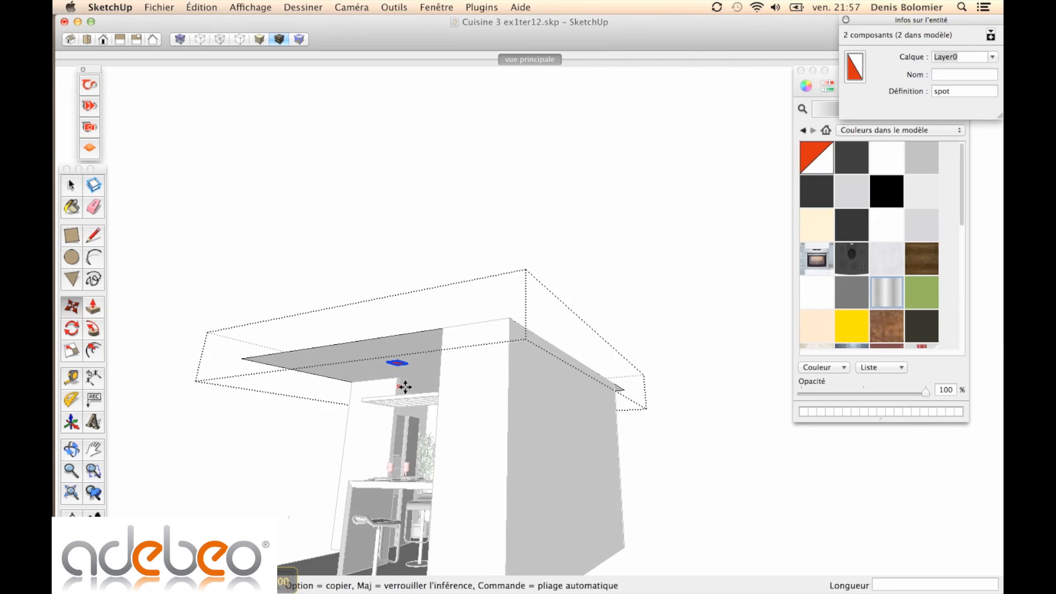
pyautogui.click(514, 322)
pyautogui.moveTo(561, 342); pyautogui.dragTo(545, 379, button='middle')
pyautogui.scroll(6, 502, 372)
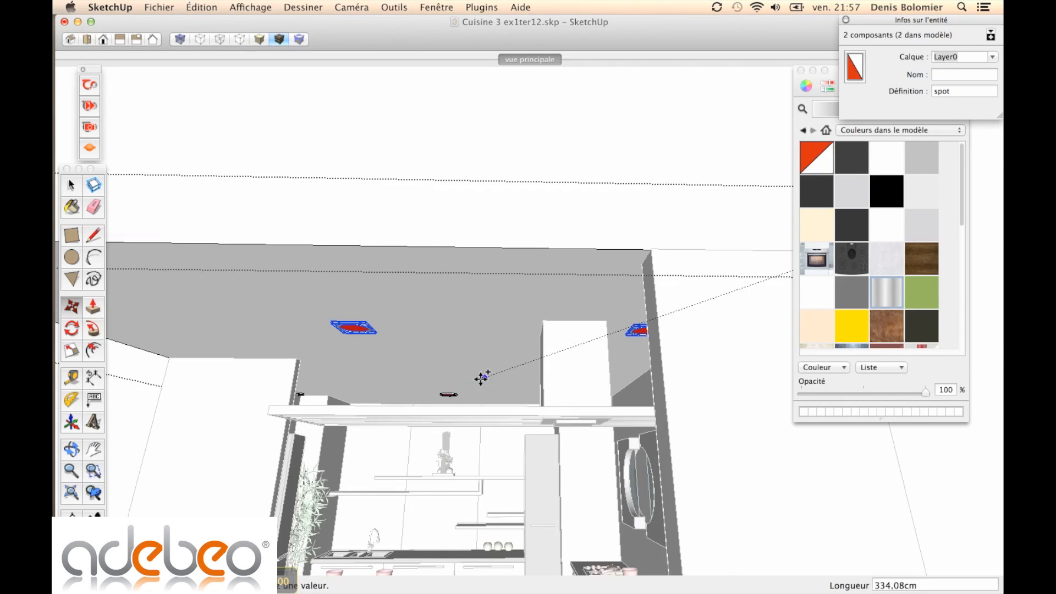
pyautogui.click(562, 353)
# - Shift the two rear spots about 73 cm sideways and about 33 cm closer to the back wall
pyautogui.click(444, 360)
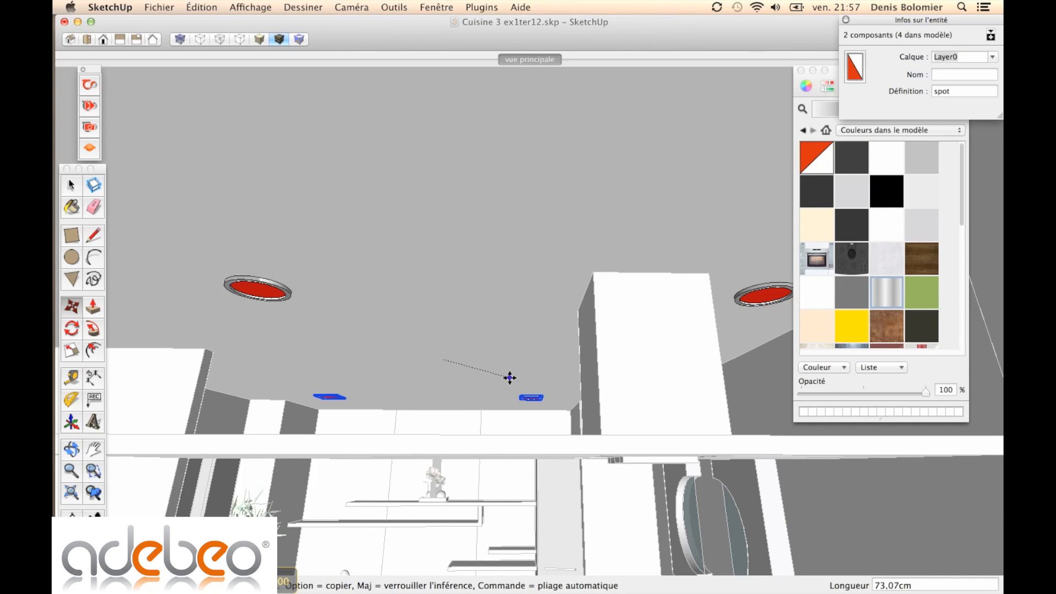
pyautogui.moveTo(509, 384); pyautogui.dragTo(469, 316, button='middle')
pyautogui.scroll(5, 581, 268)
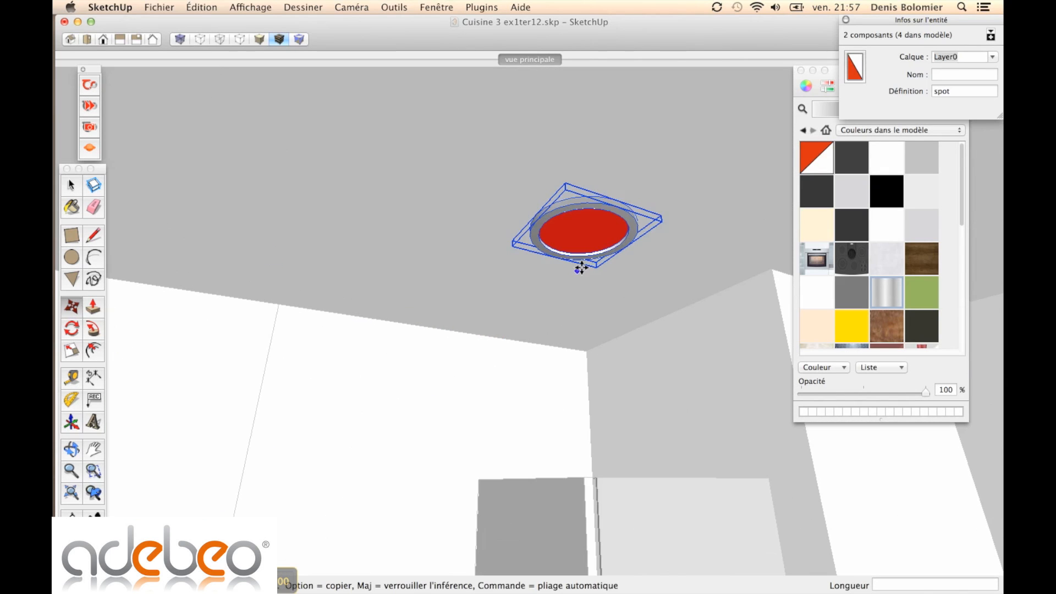
pyautogui.click(629, 244)
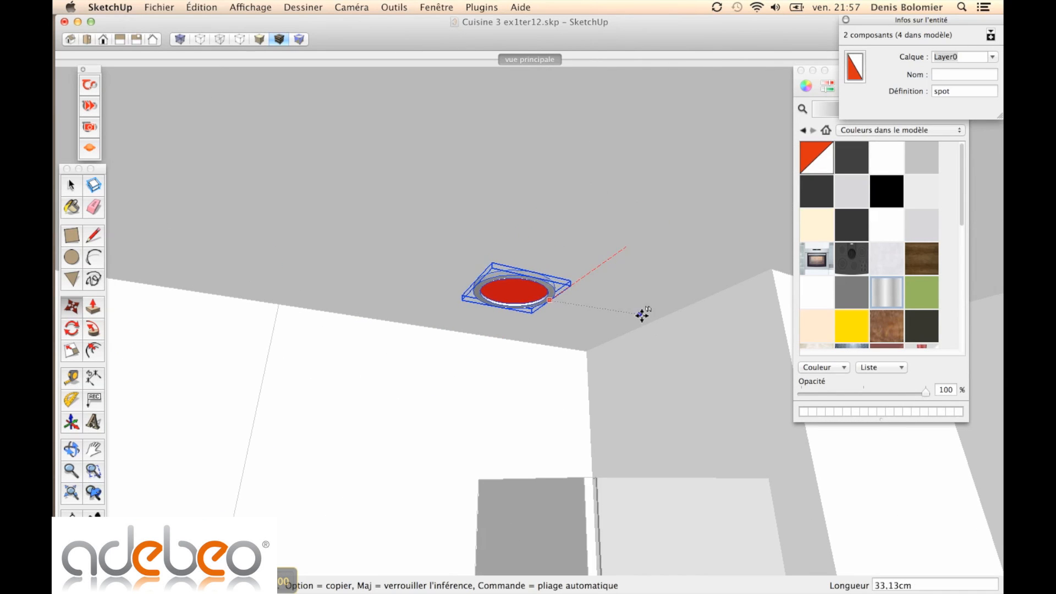
pyautogui.scroll(-10, 572, 314)
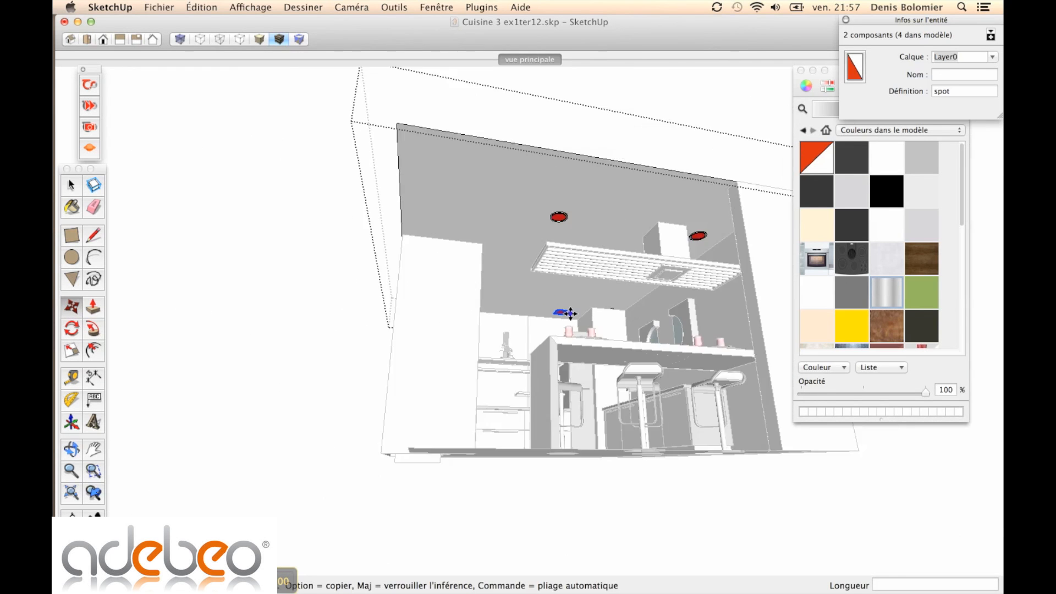
# - Copy the spot beside the hood's duct further back along the wall with the semicircular mirrors
pyautogui.scroll(-4, 570, 313)
pyautogui.moveTo(583, 308); pyautogui.dragTo(516, 327, button='middle')
pyautogui.scroll(10, 515, 326)
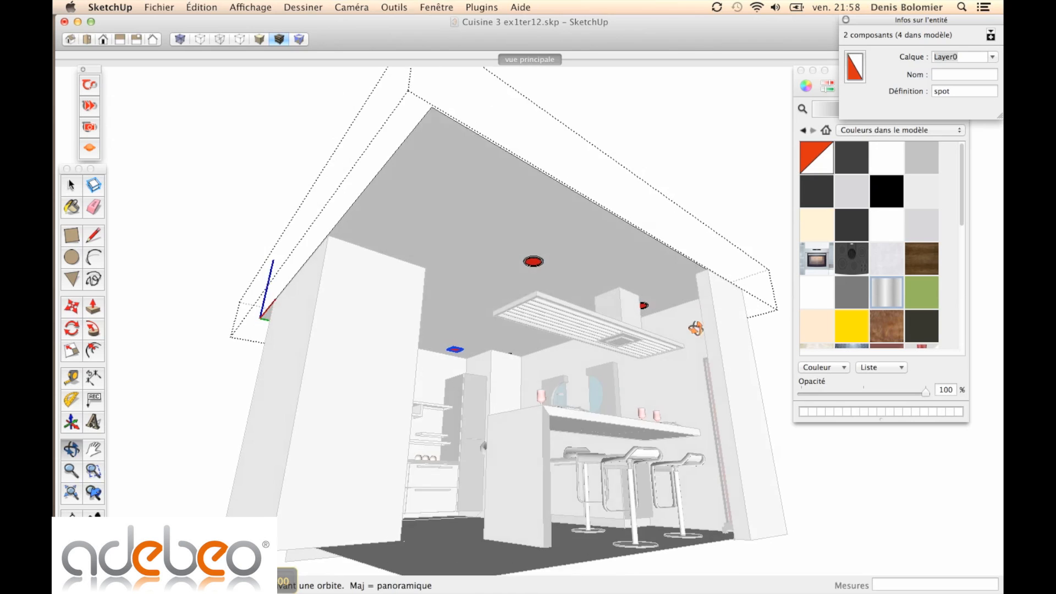
pyautogui.scroll(2, 644, 318)
pyautogui.press('space')
pyautogui.click(642, 301)
pyautogui.moveTo(644, 306); pyautogui.dragTo(671, 306, button='middle')
pyautogui.scroll(5, 671, 306)
pyautogui.moveTo(595, 341); pyautogui.dragTo(695, 351, button='middle')
pyautogui.scroll(1, 531, 323)
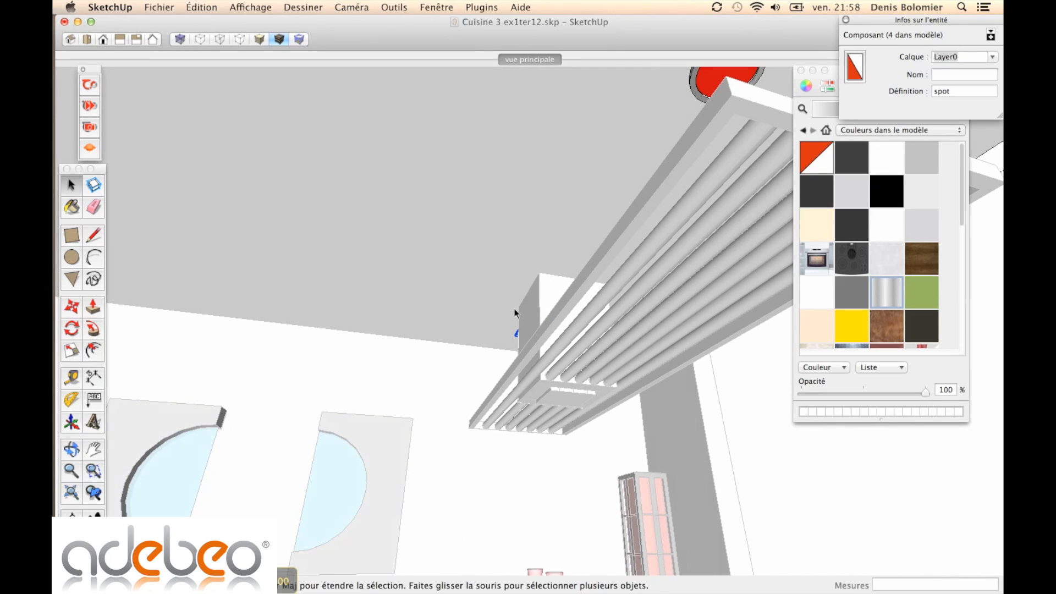
pyautogui.press('m')
pyautogui.click(486, 312)
pyautogui.press('alt')
pyautogui.moveTo(349, 289); pyautogui.dragTo(594, 289, button='middle')
pyautogui.click(306, 256)
# - Erase the rear spot that sits against the column in the corner
pyautogui.press('space')
pyautogui.press('e')
pyautogui.click(236, 268)
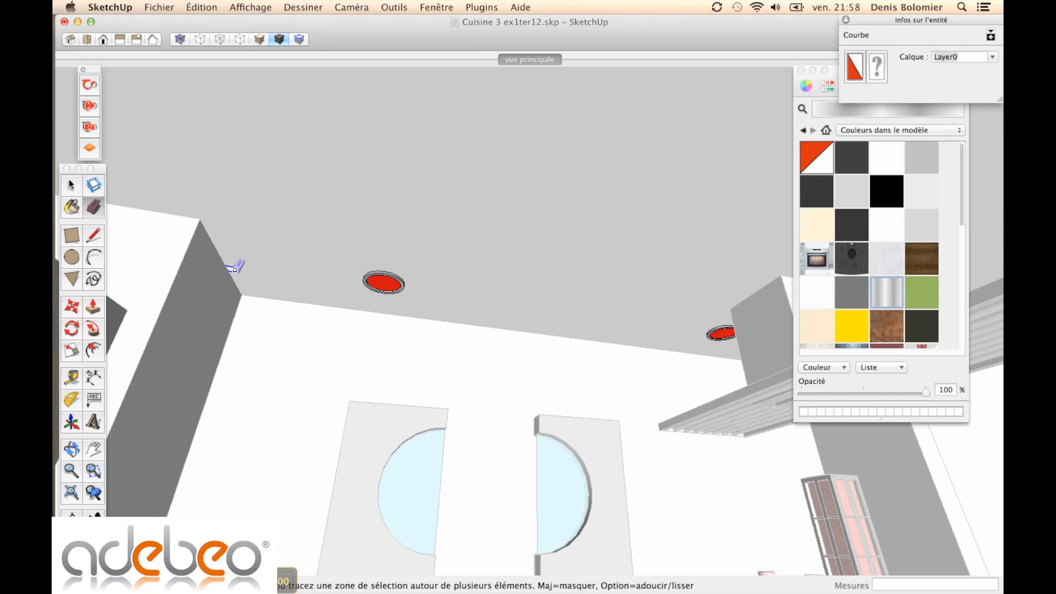
pyautogui.moveTo(266, 288)
pyautogui.mouseDown(button='middle')
pyautogui.moveTo(259, 254)
pyautogui.moveTo(340, 262)
pyautogui.mouseUp(button='middle')
pyautogui.press('space')
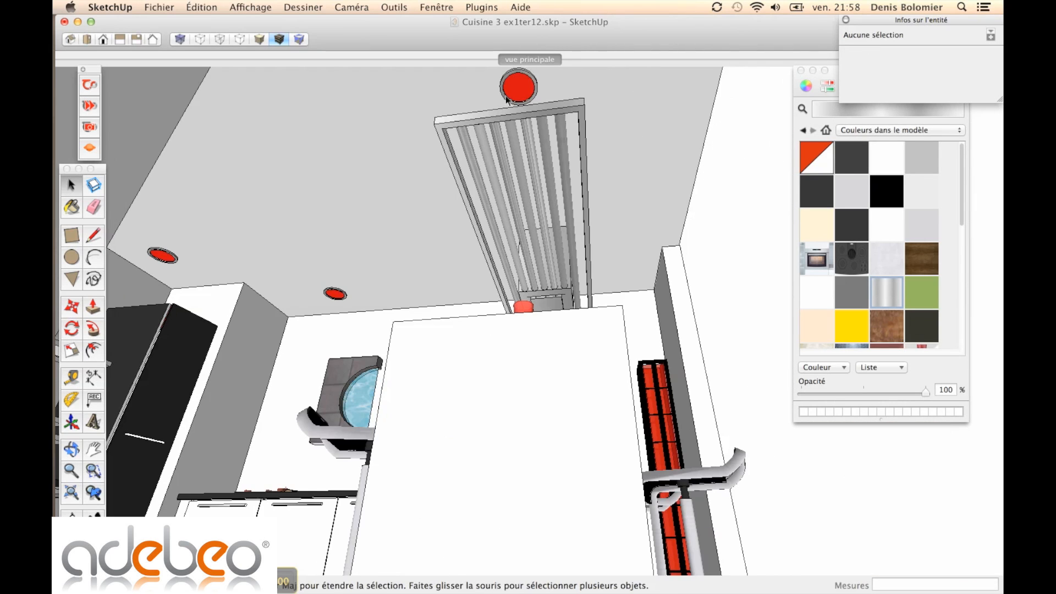
# - Return to the vue principale scene and open the ceiling spot's red material, Couleur_A01, from SU-2-Thea in the Thea Material Lab
pyautogui.click(544, 57)
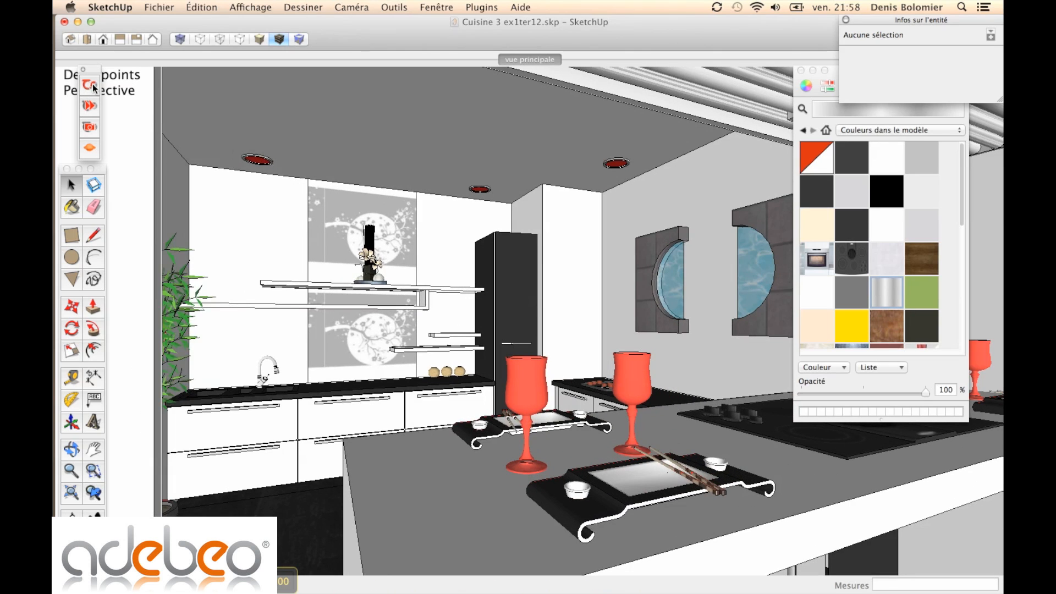
pyautogui.click(90, 84)
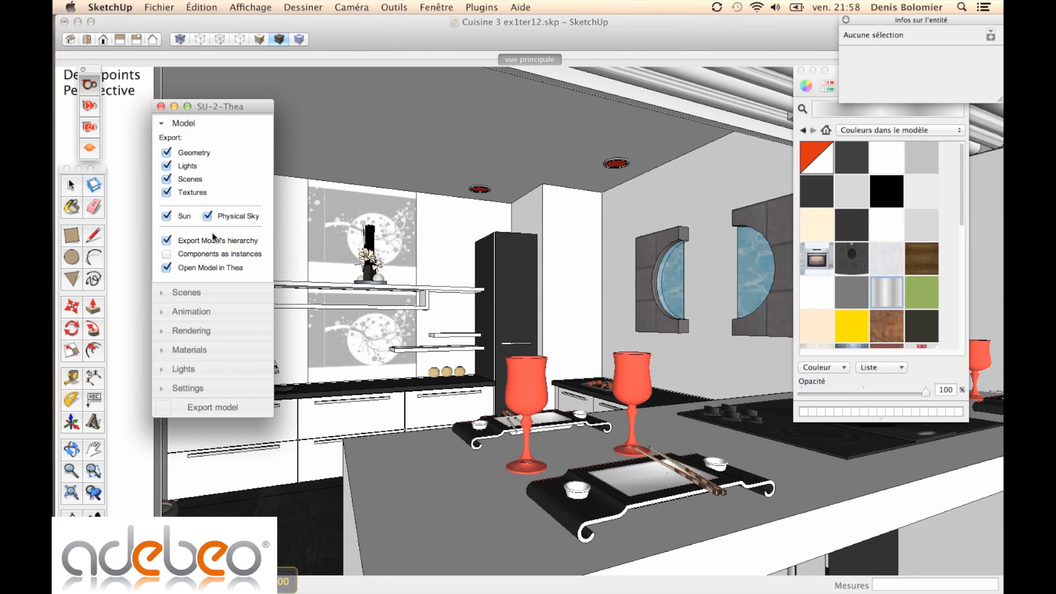
pyautogui.click(195, 350)
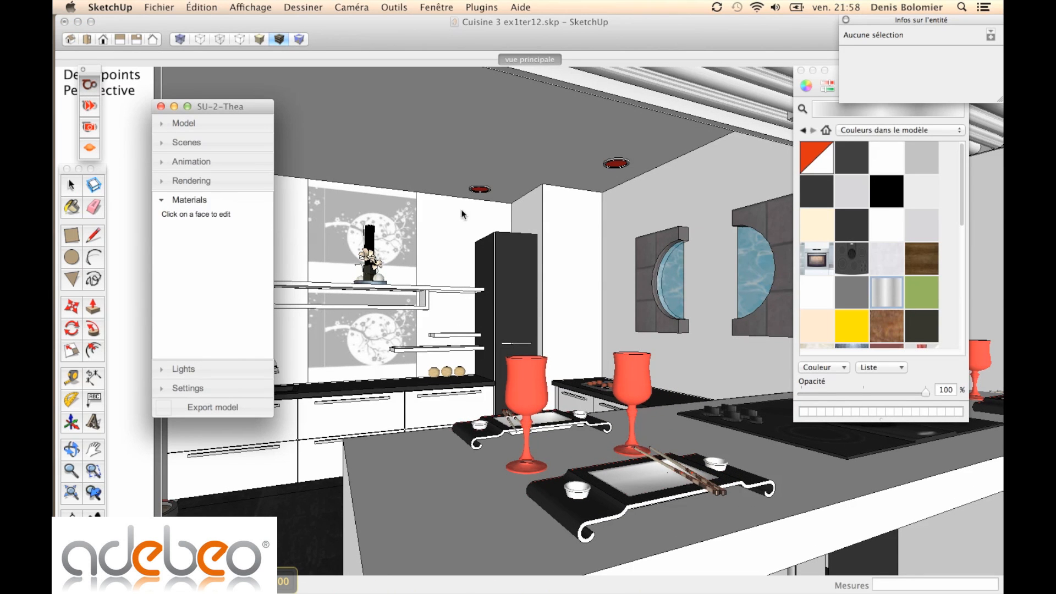
pyautogui.click(482, 191)
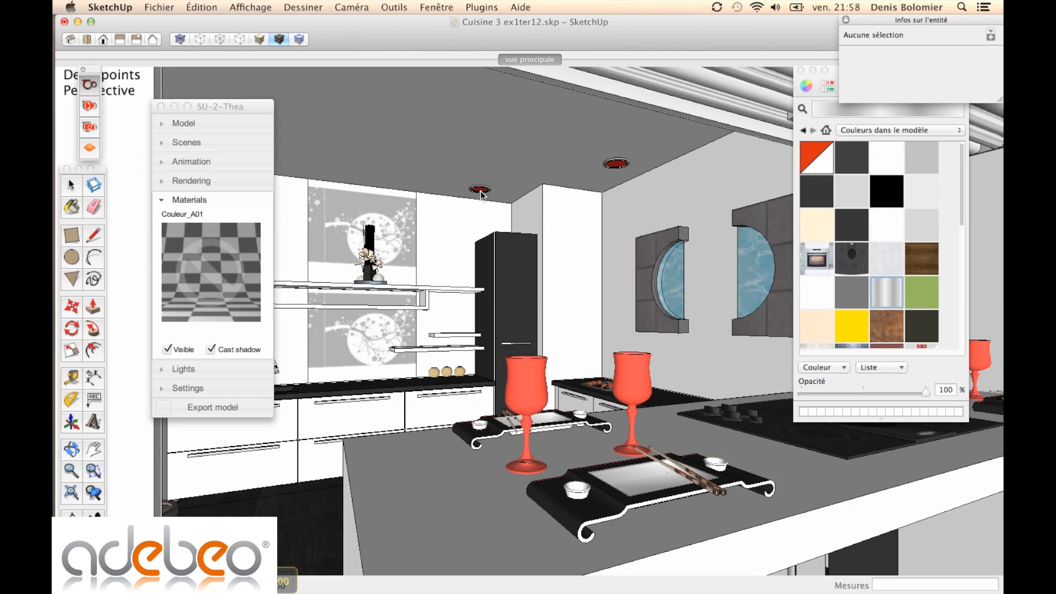
pyautogui.click(480, 190)
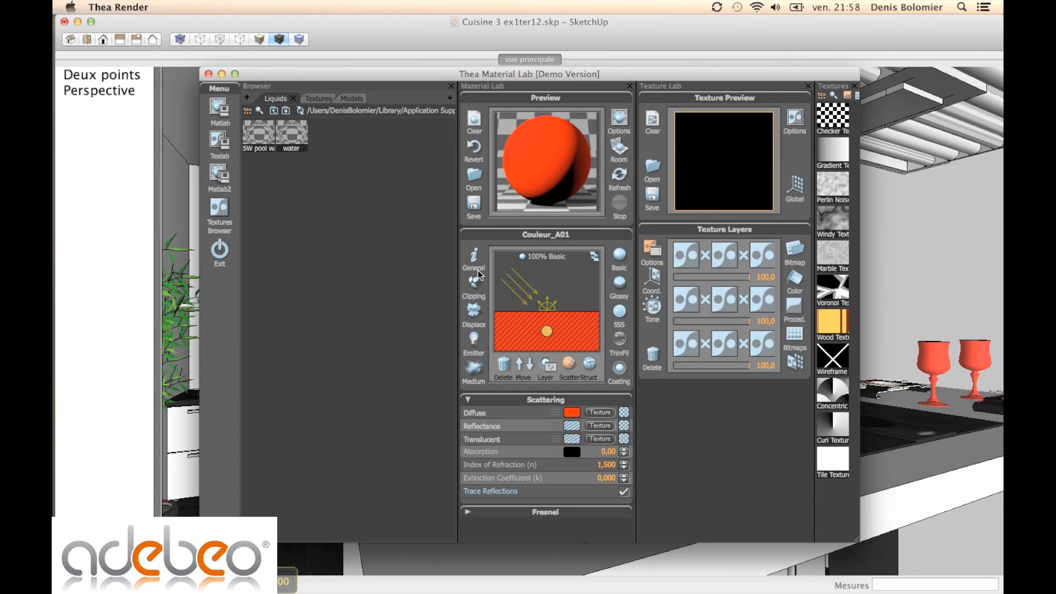
# - Enable light emission on the Couleur_A01 material and set the emitter power to 1000 watts
pyautogui.click(474, 338)
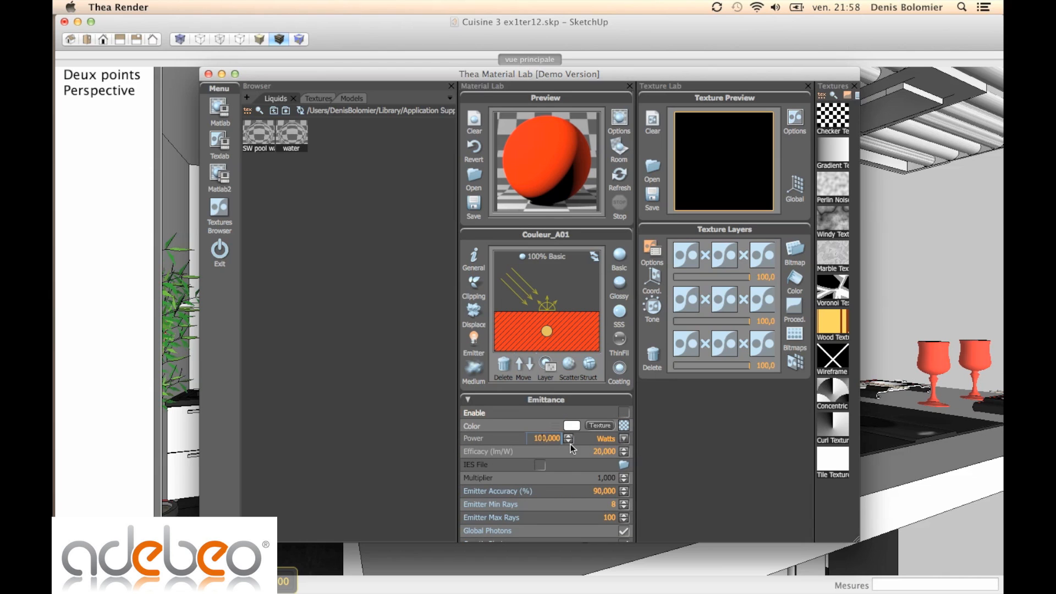
pyautogui.press('Return')
pyautogui.click(624, 413)
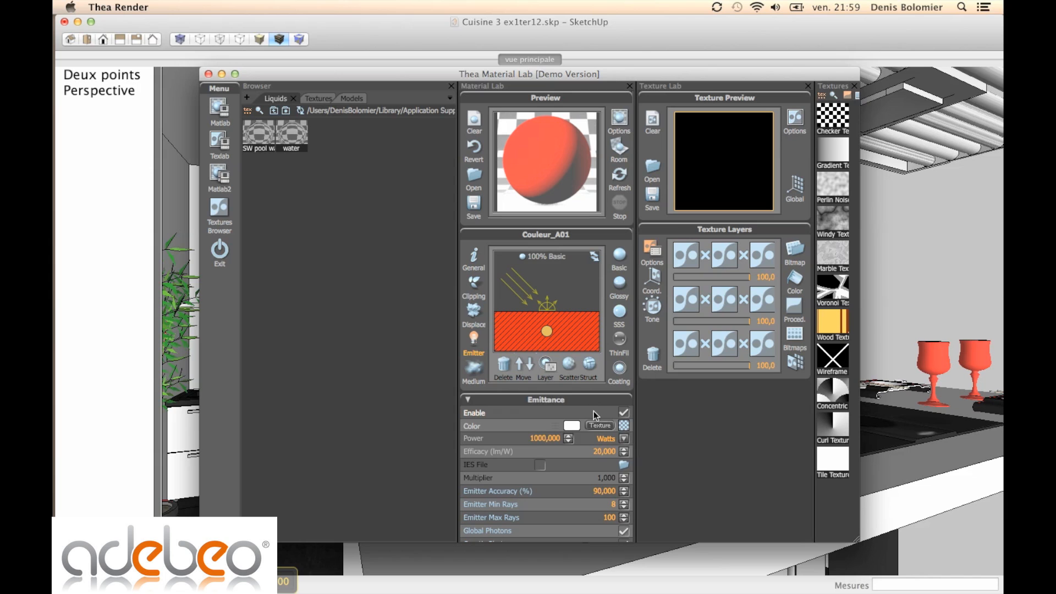
# - Change the material's diffuse scattering colour to the off-white palette swatch, RGB 240, 240, 240
pyautogui.click(568, 363)
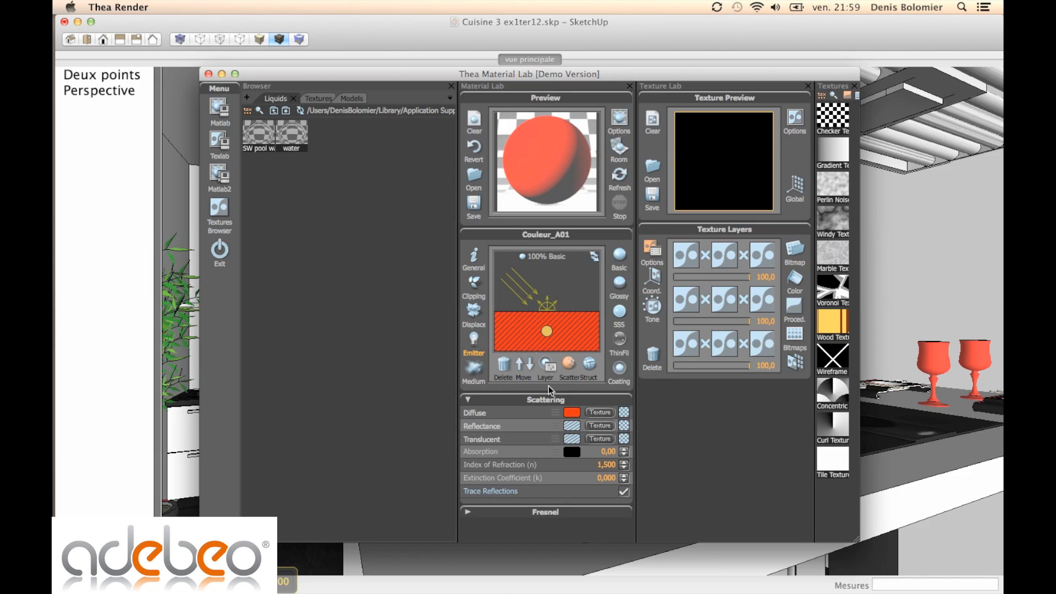
pyautogui.click(573, 413)
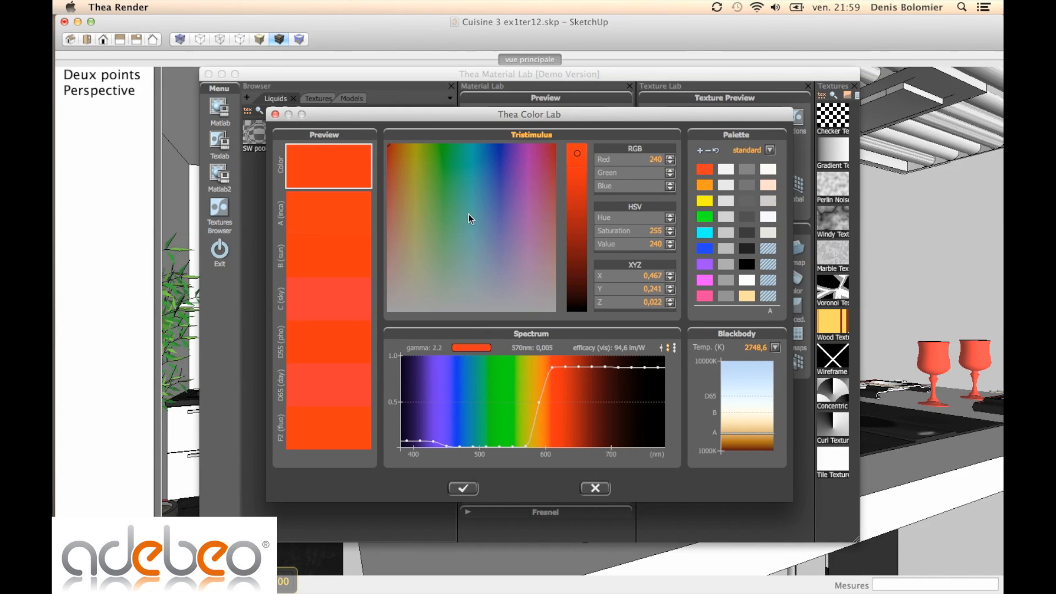
pyautogui.moveTo(576, 155); pyautogui.dragTo(579, 125)
pyautogui.moveTo(484, 157)
pyautogui.mouseDown()
pyautogui.moveTo(397, 129)
pyautogui.moveTo(496, 287)
pyautogui.moveTo(602, 339)
pyautogui.mouseUp()
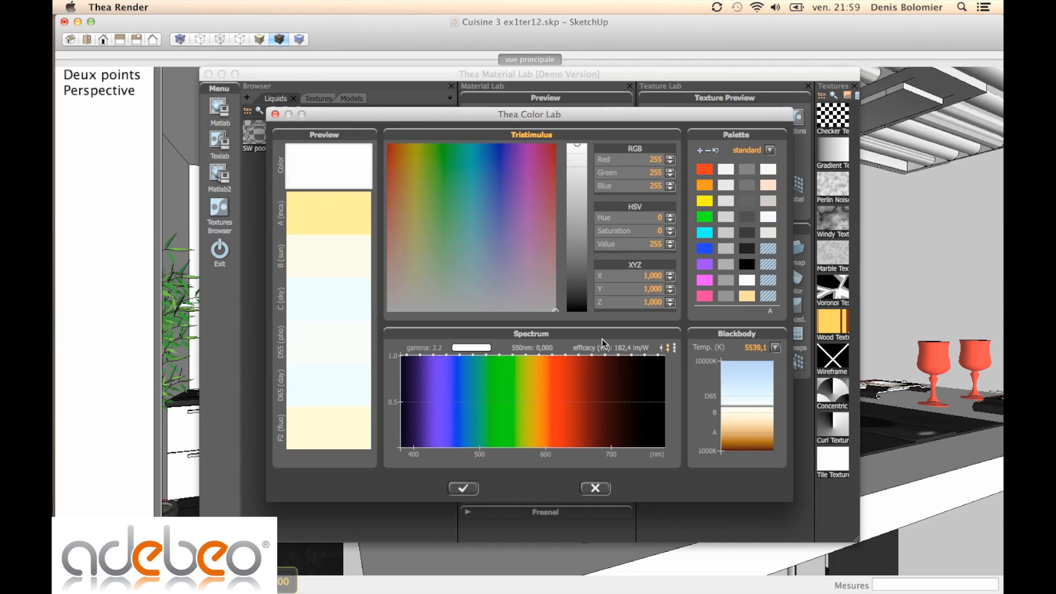
pyautogui.click(728, 169)
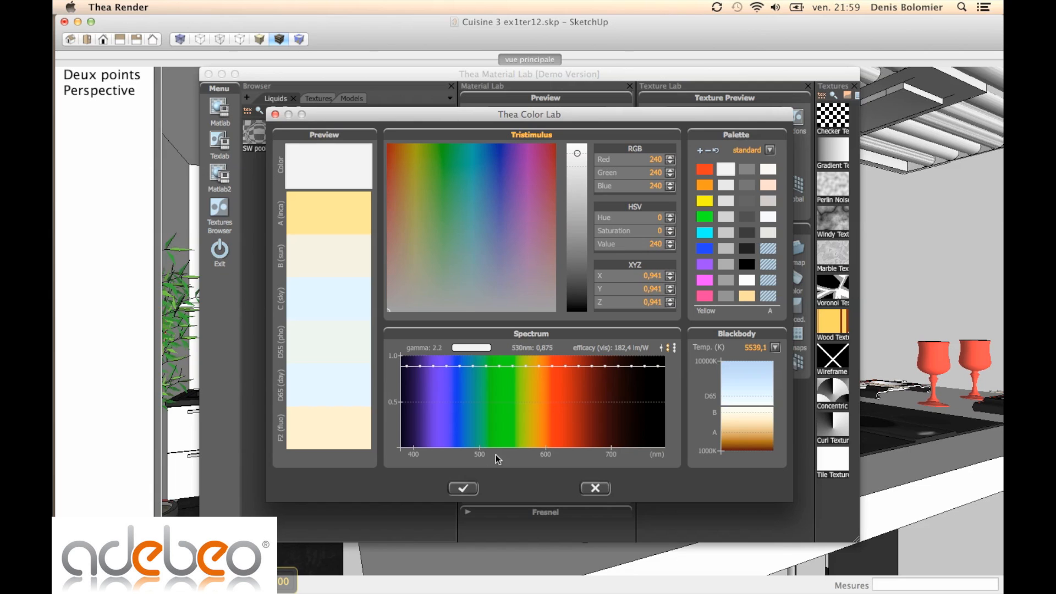
pyautogui.click(463, 488)
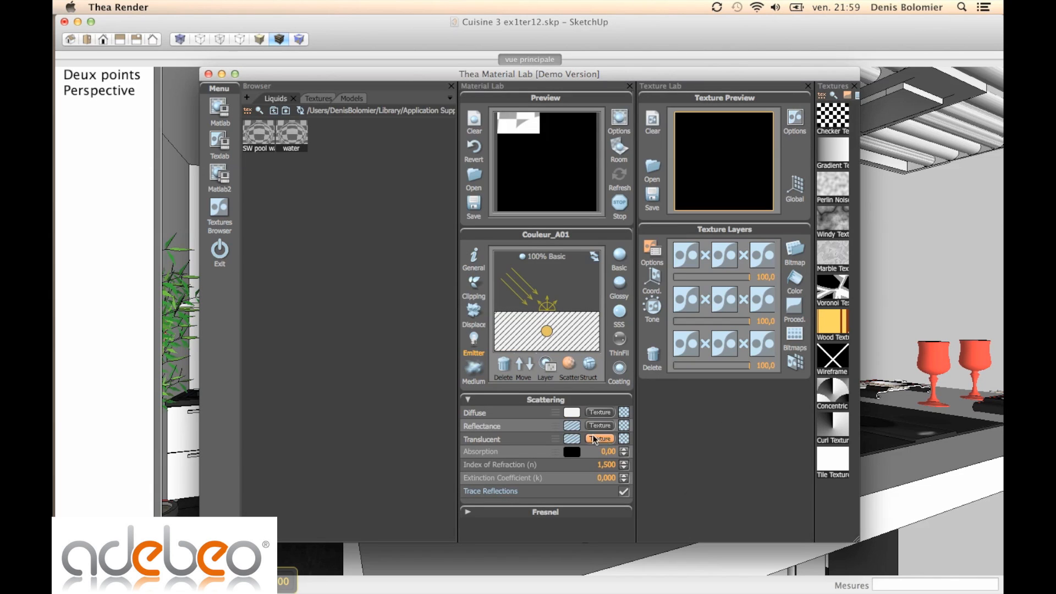
# - Set the emitter colour to a pale warm yellow, about RGB 255, 254, 194, and close the Material Lab
pyautogui.click(474, 339)
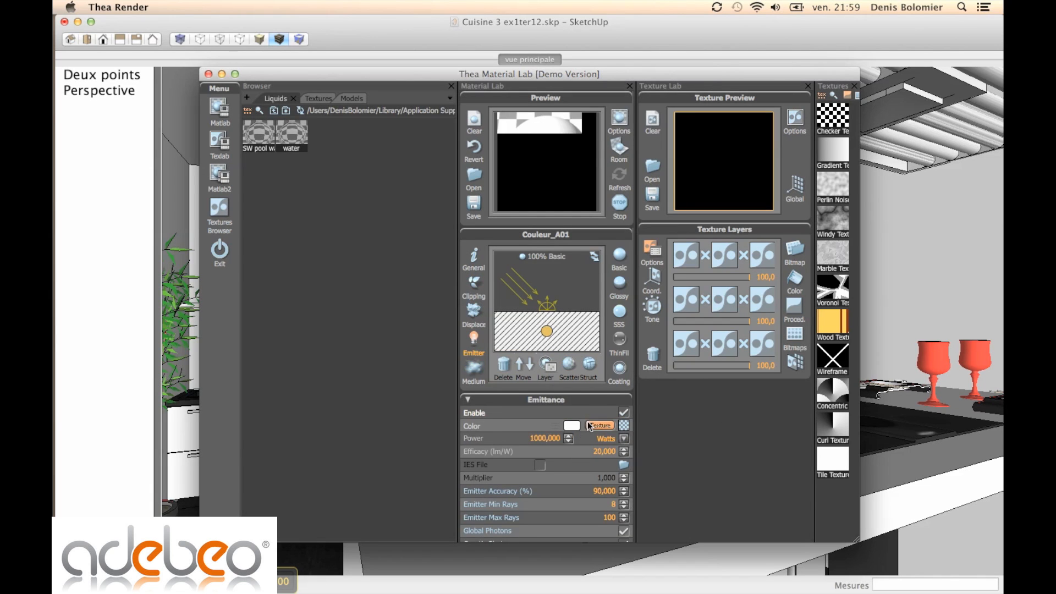
pyautogui.click(571, 424)
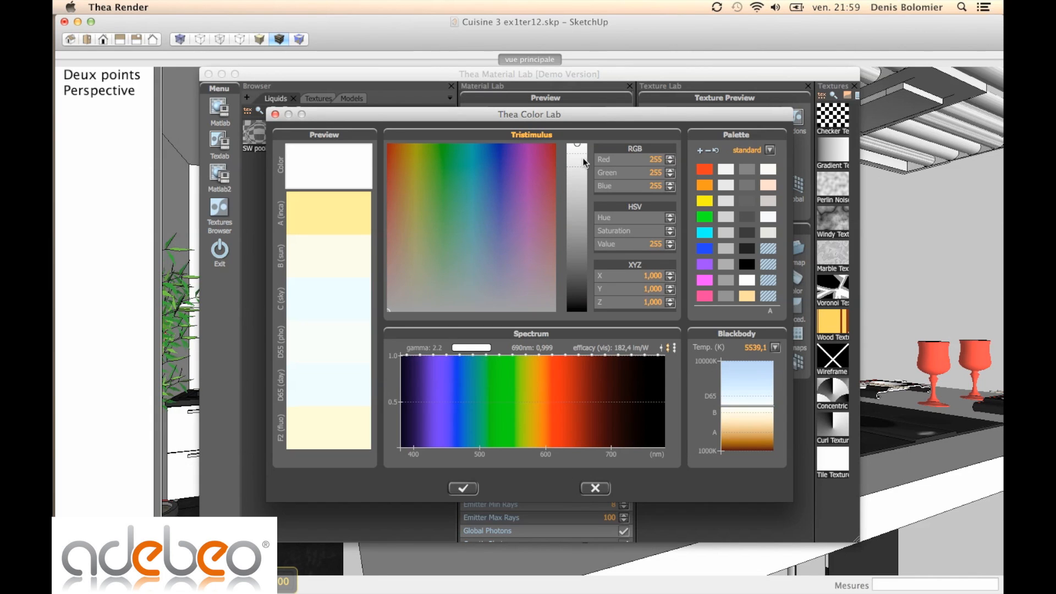
pyautogui.moveTo(418, 156); pyautogui.dragTo(418, 127)
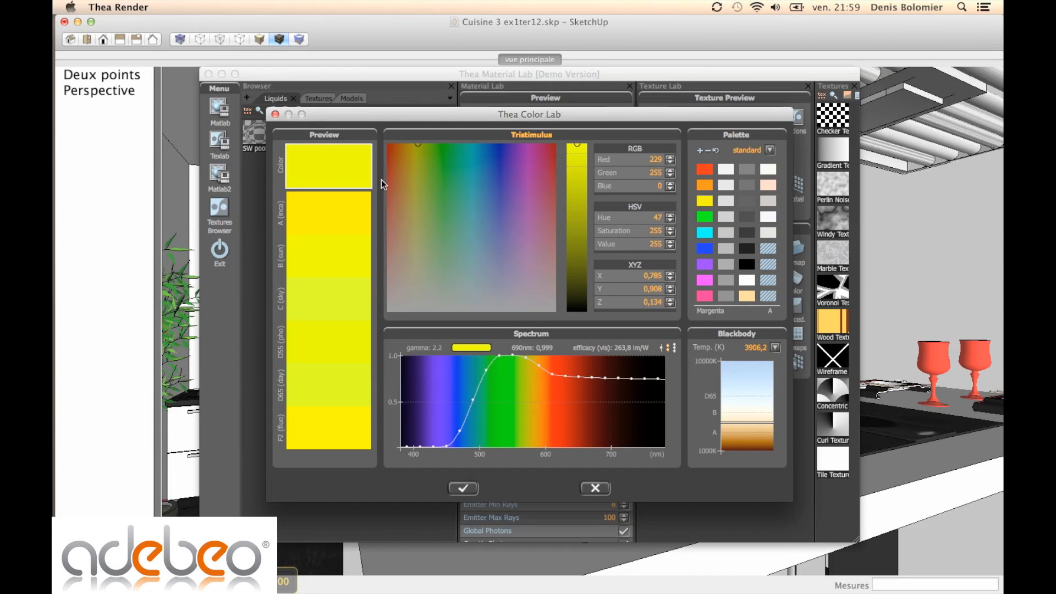
pyautogui.click(418, 143)
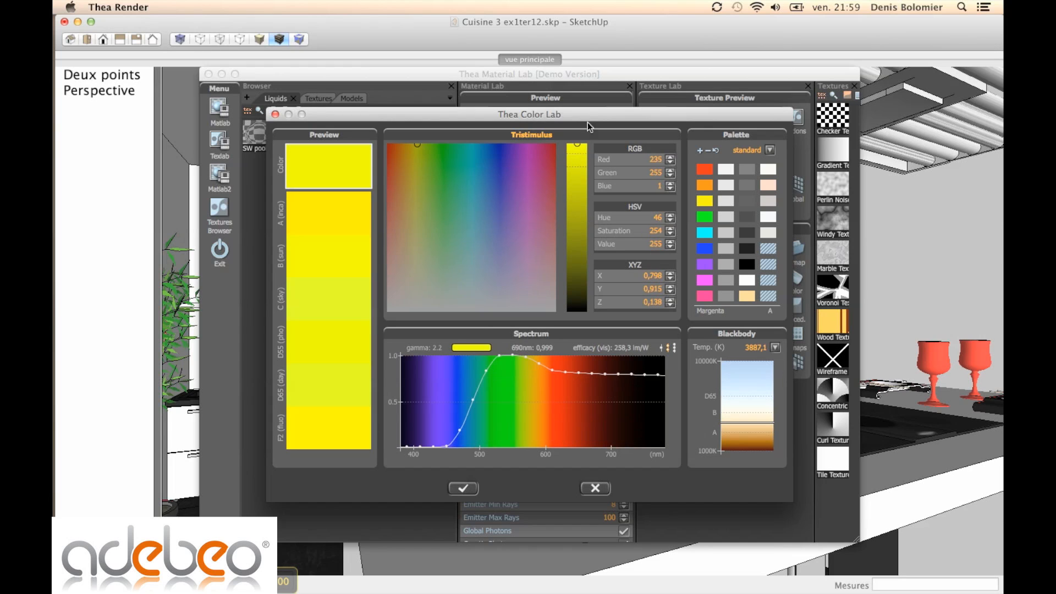
pyautogui.moveTo(434, 145); pyautogui.dragTo(414, 270)
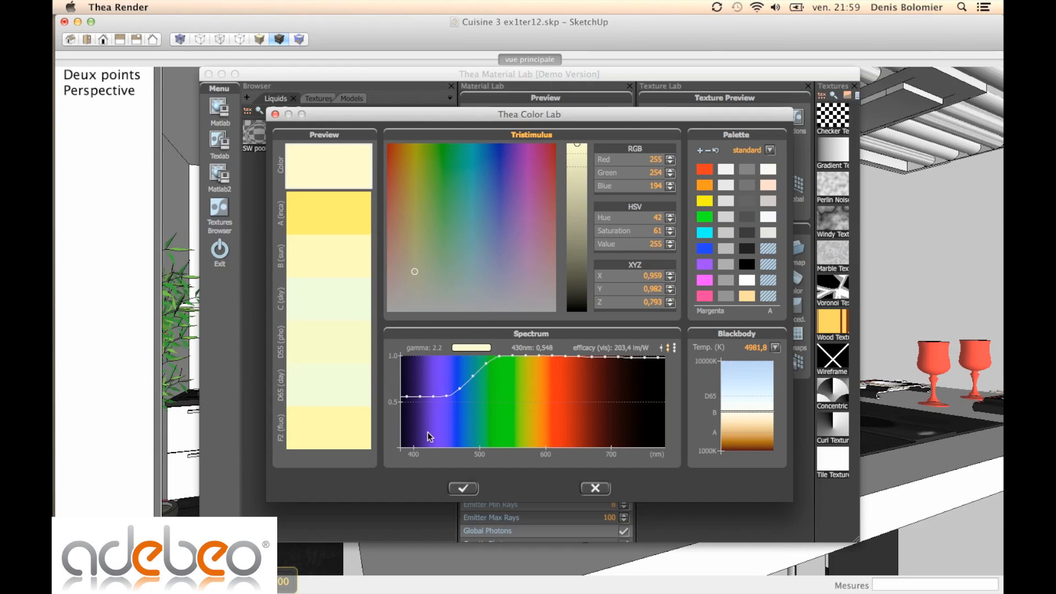
pyautogui.click(464, 488)
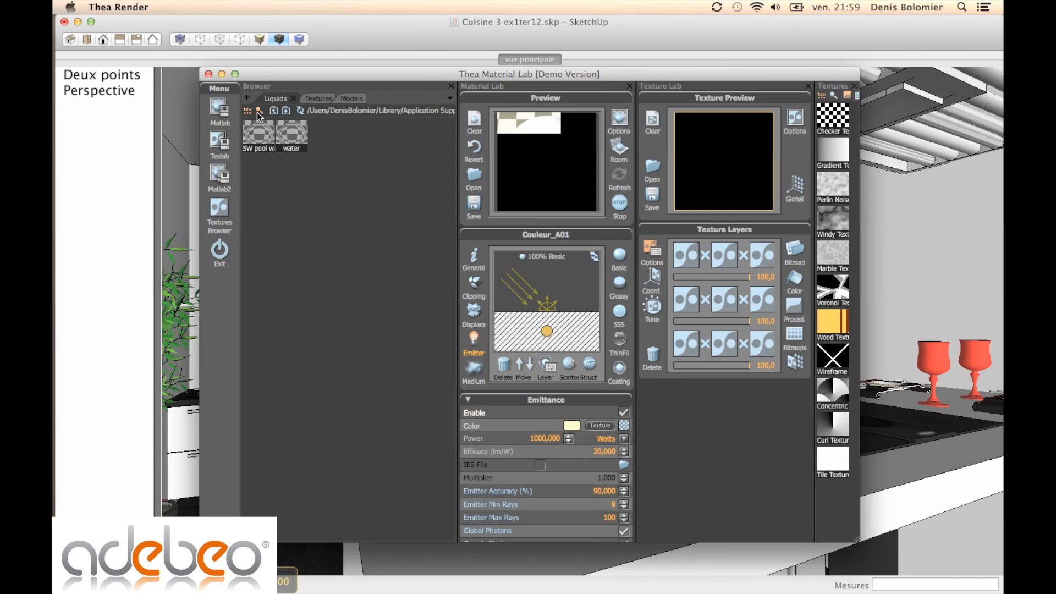
pyautogui.click(209, 73)
pyautogui.scroll(-6, 482, 197)
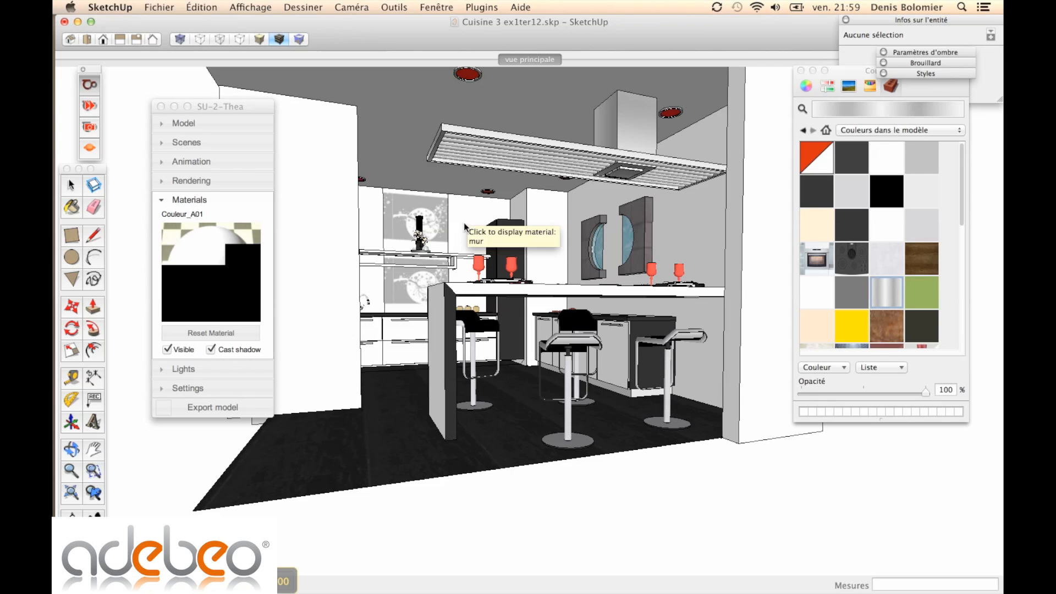
pyautogui.moveTo(529, 217); pyautogui.dragTo(549, 255, button='middle')
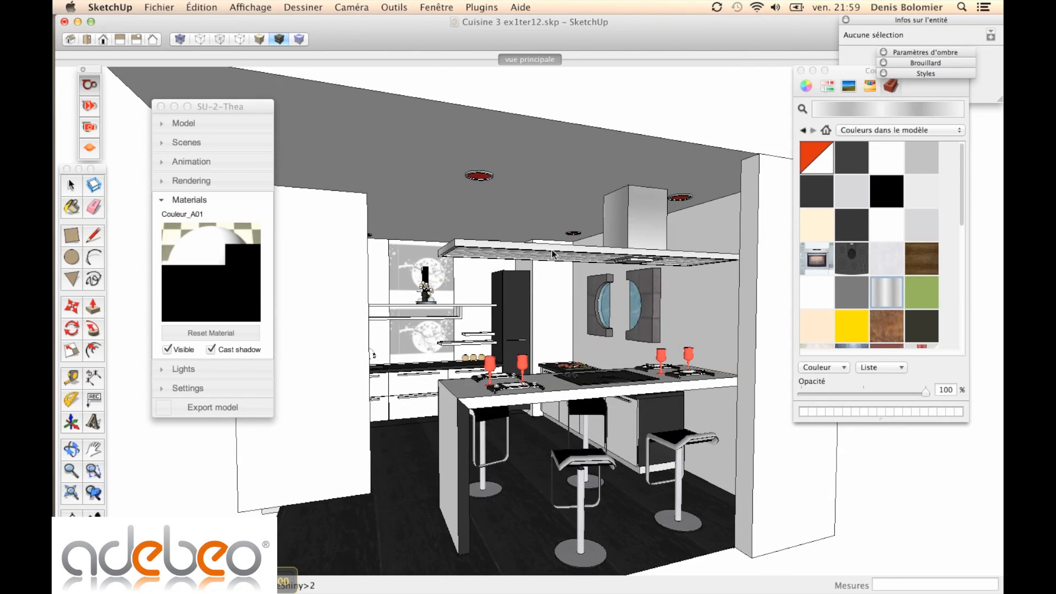